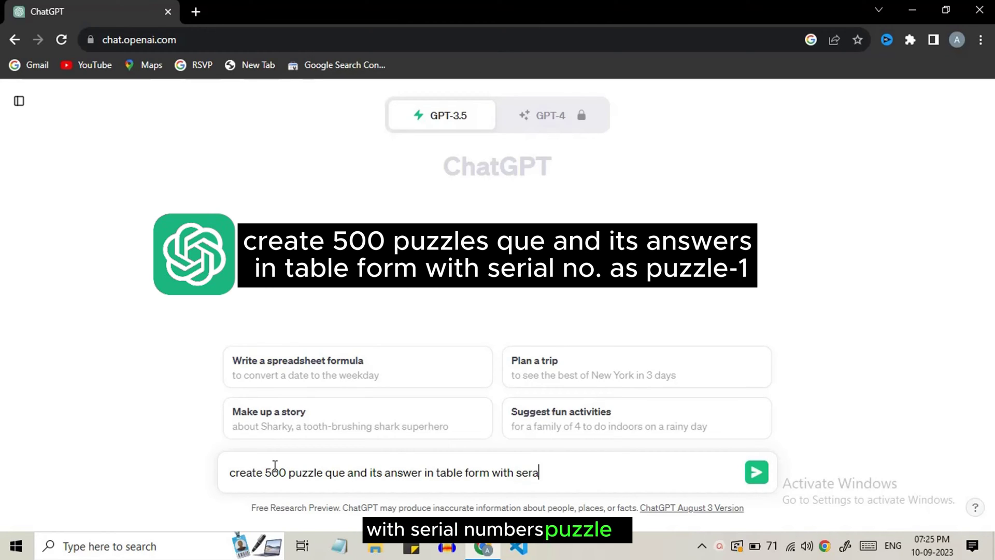
Step: Send the prompt "create 500 puzzle que and its answer in table form with serial number as Puzzle-1", followed by "generate more"
text(l number as Puzzle-1)
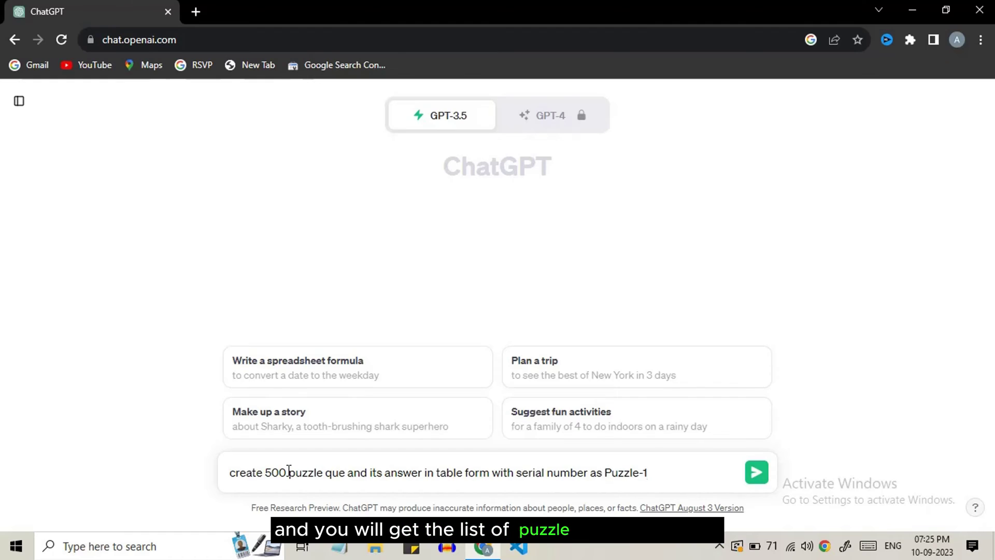
key(Return)
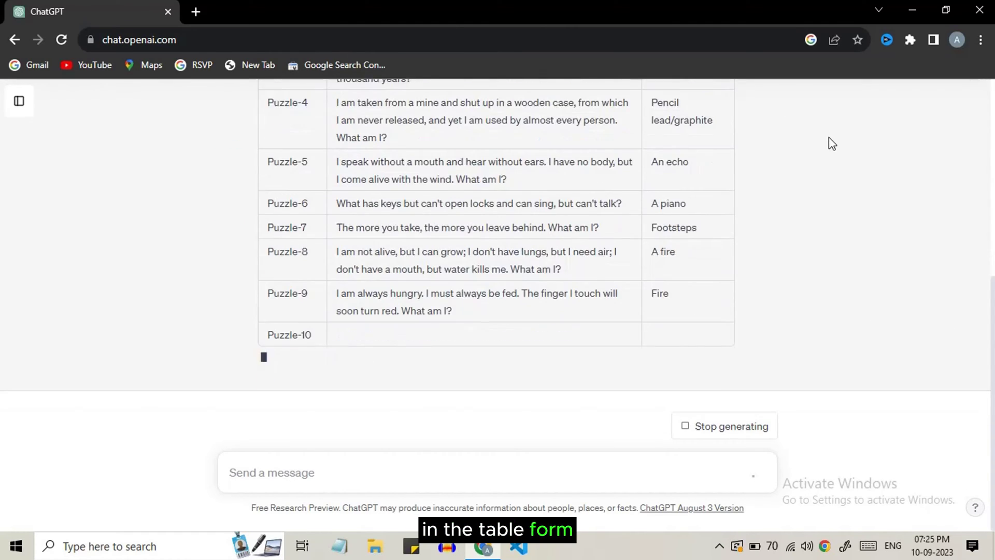
text(generate more)
key(Return)
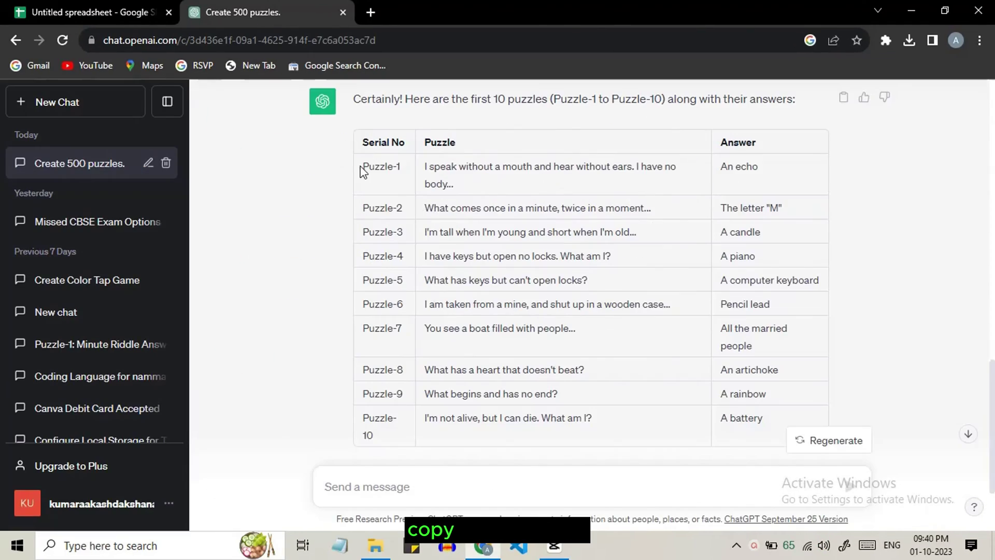
Step: Copy the Puzzle-1 to Puzzle-10 rows and paste them as values only into cell A1 of the Google Sheets spreadsheet
drag(363, 167, 596, 428)
right_click(461, 211)
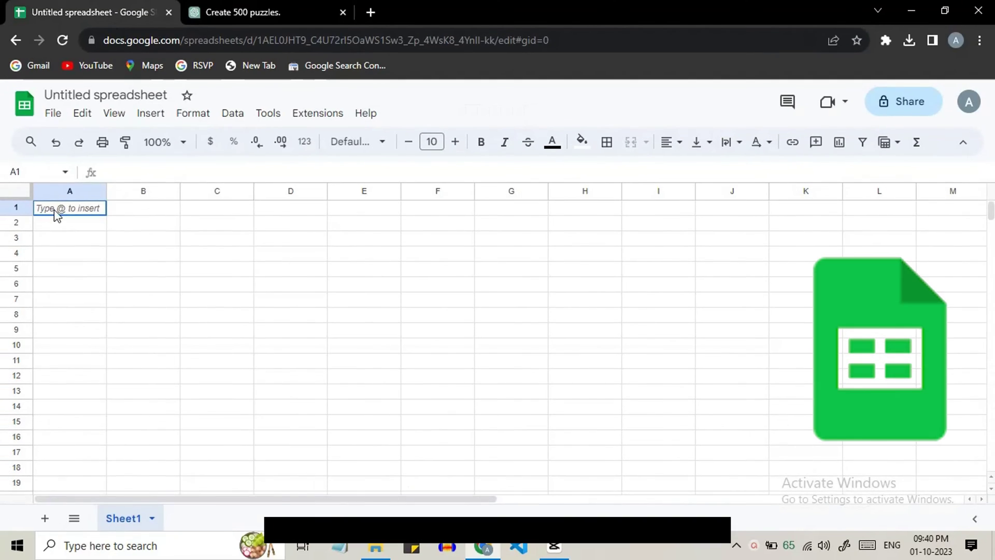
right_click(55, 212)
mouse_move(242, 229)
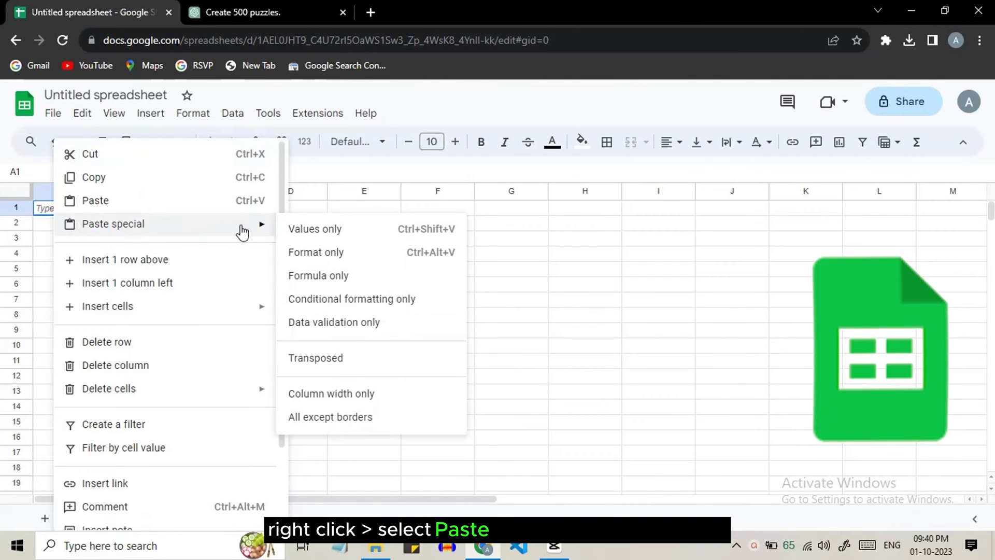
click(340, 234)
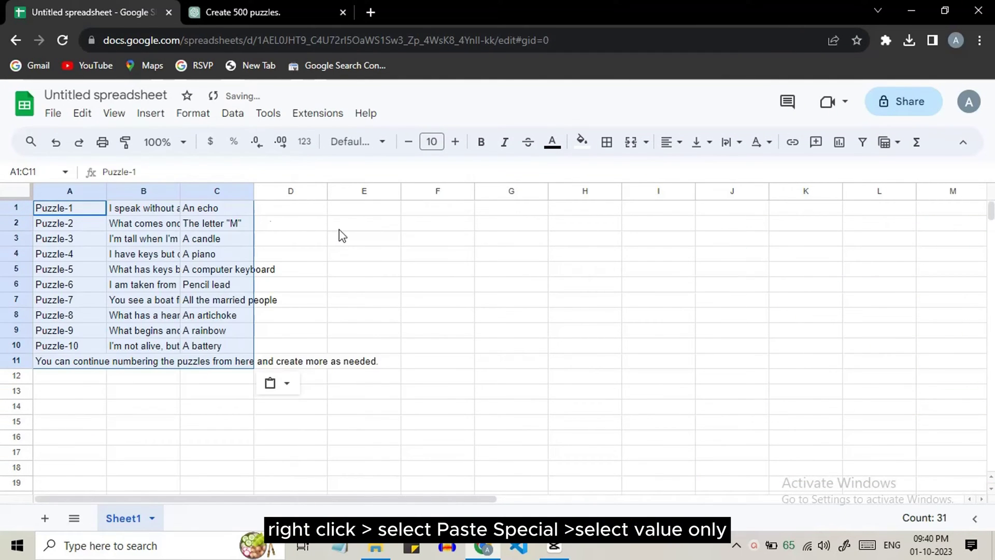
click(96, 196)
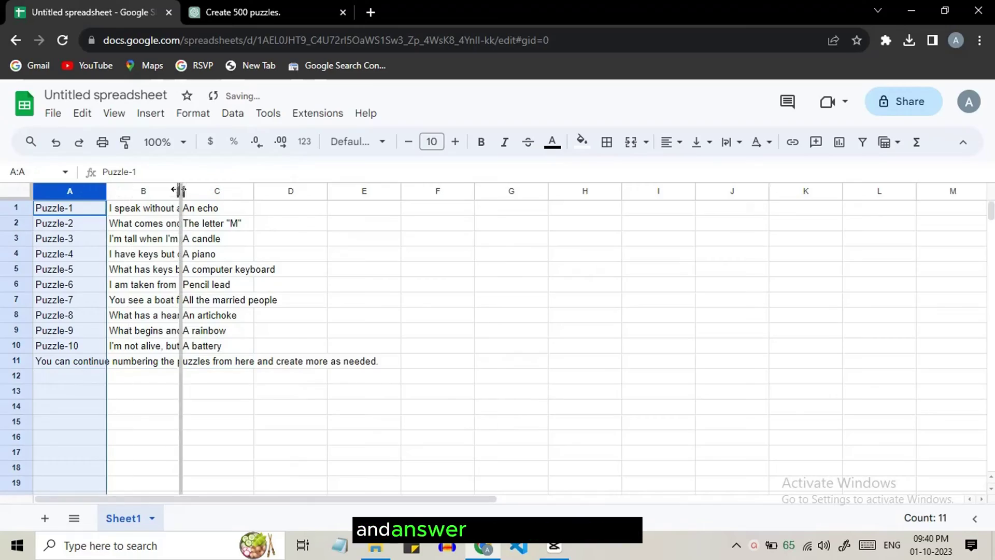
drag(179, 191, 181, 191)
click(218, 191)
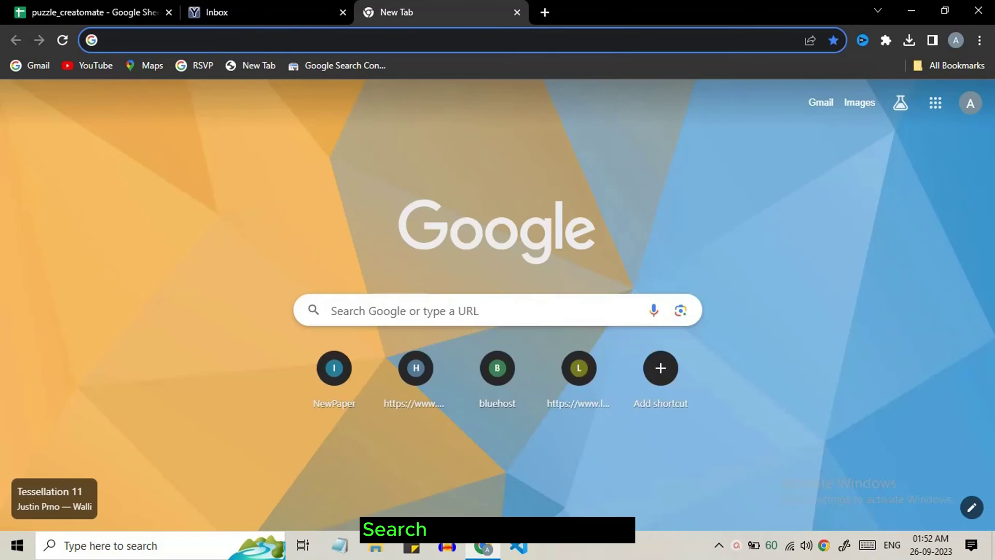
Step: Search the web for Creatomate, open its site and go to the project's templates
text(crea)
key(Return)
click(286, 261)
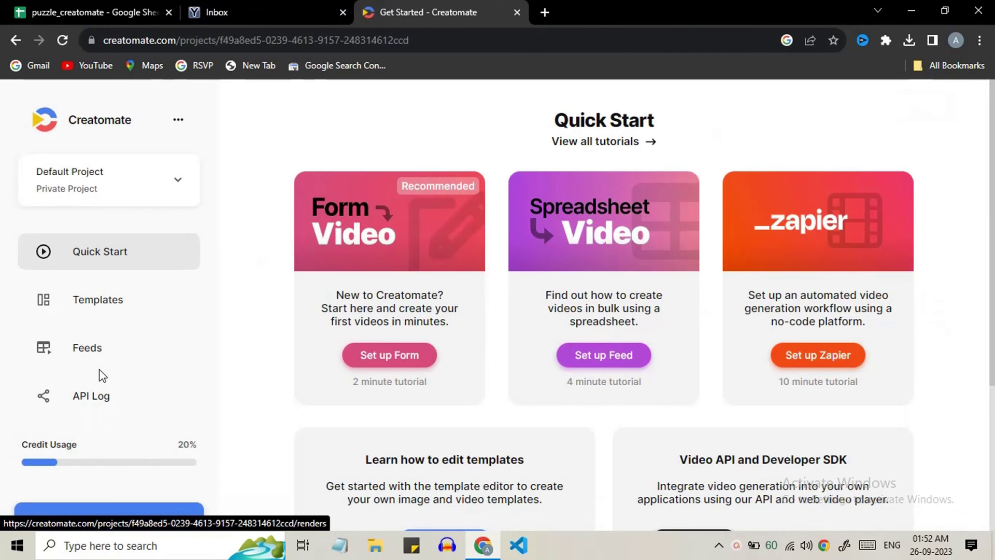
click(87, 304)
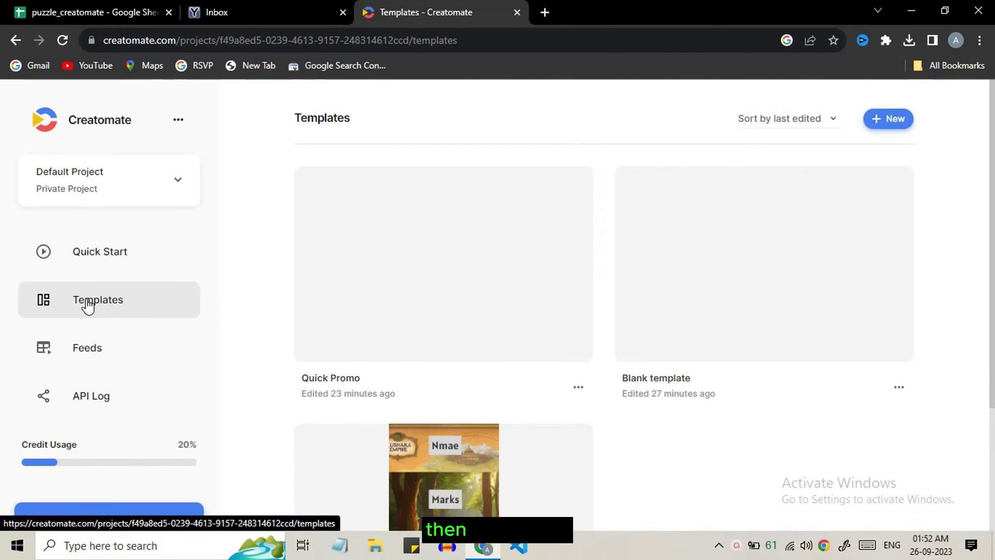
Step: Preview the ready-made Quick Start Example, Quick Promo and Photo Story templates and their available aspect ratios
click(888, 118)
click(427, 189)
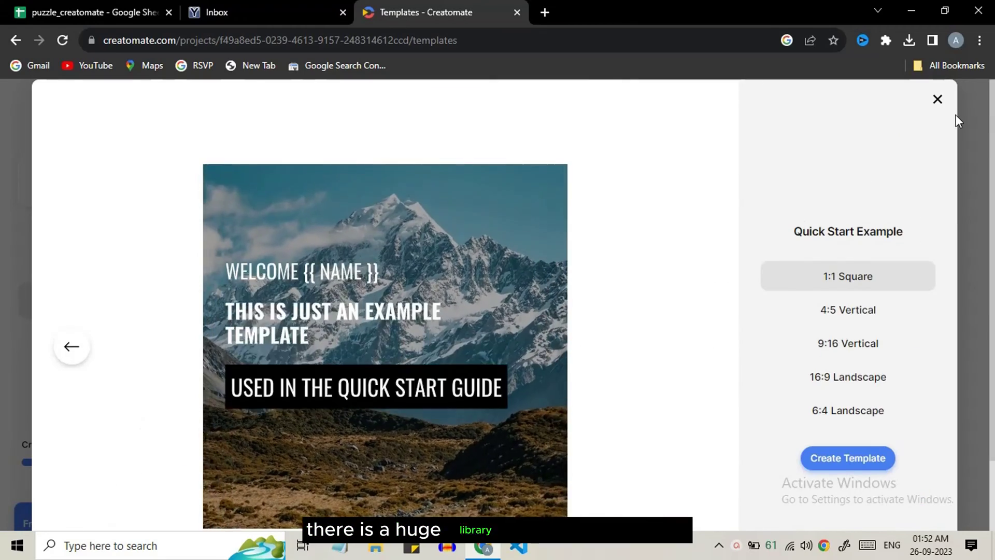
click(937, 98)
scroll(787, 154, down, 2)
click(787, 153)
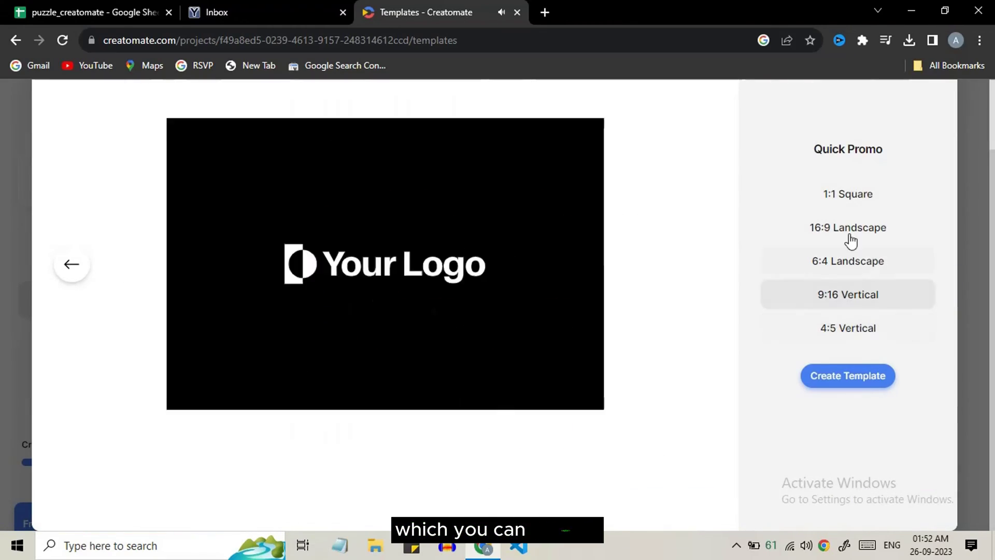
click(77, 350)
click(858, 377)
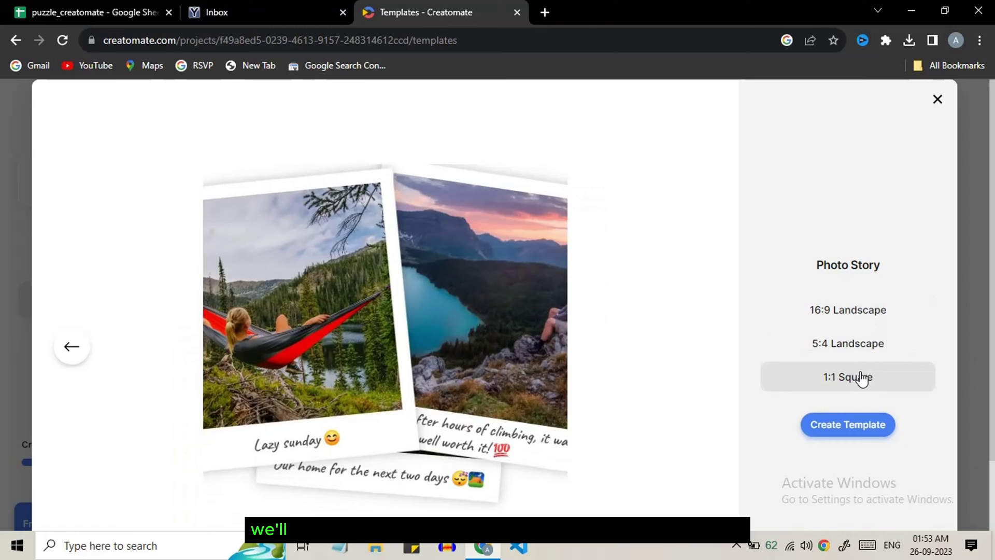
click(938, 99)
Step: Create a new blank template in the 9:16 Vertical format
click(888, 119)
scroll(145, 356, down, 2)
click(167, 406)
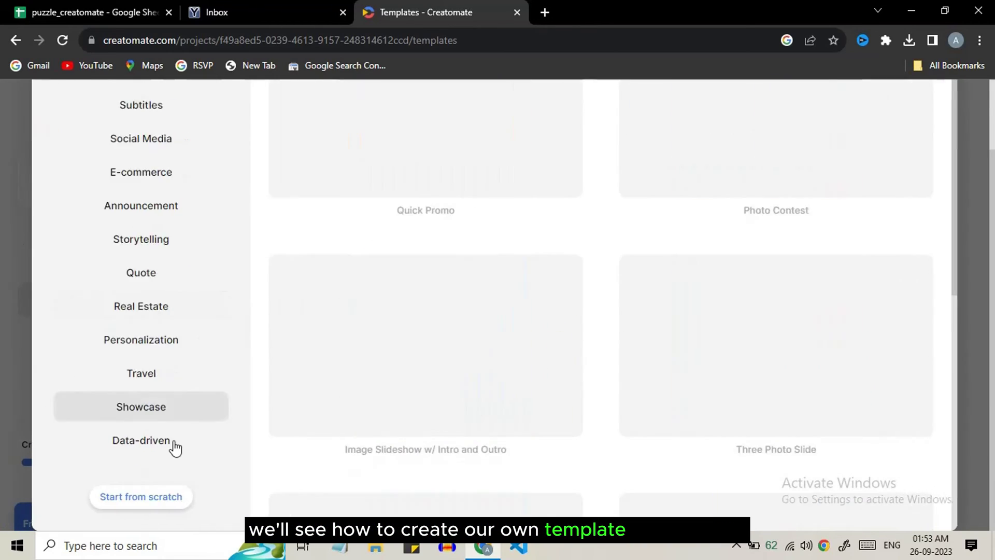
click(173, 444)
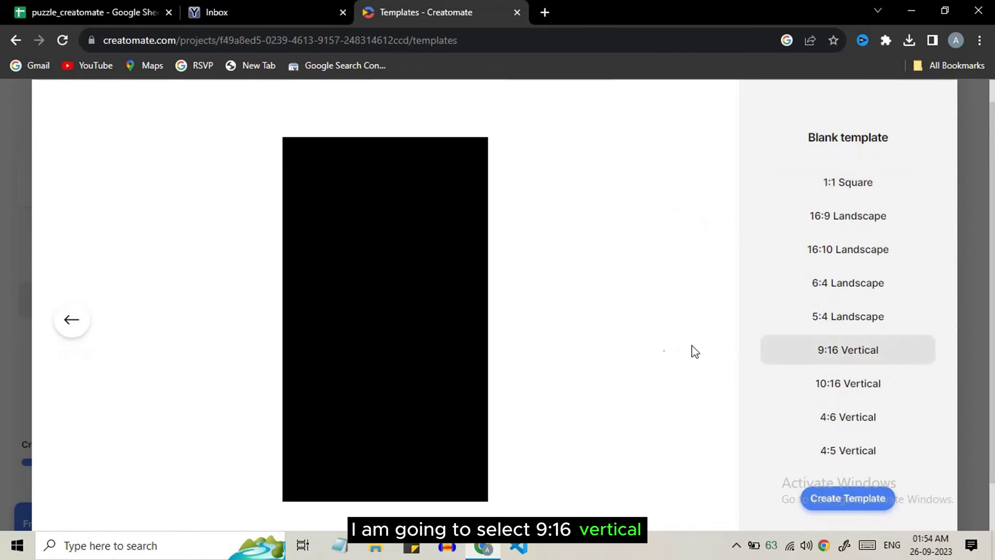
scroll(695, 351, down, 1)
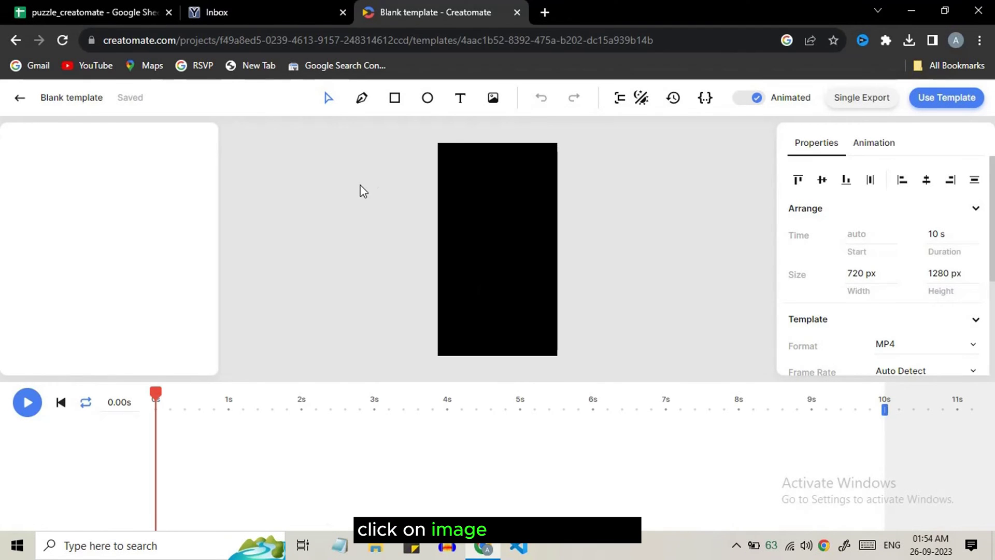
Step: Import a background video into the blank template, make it dynamic and open its duration for editing
click(493, 98)
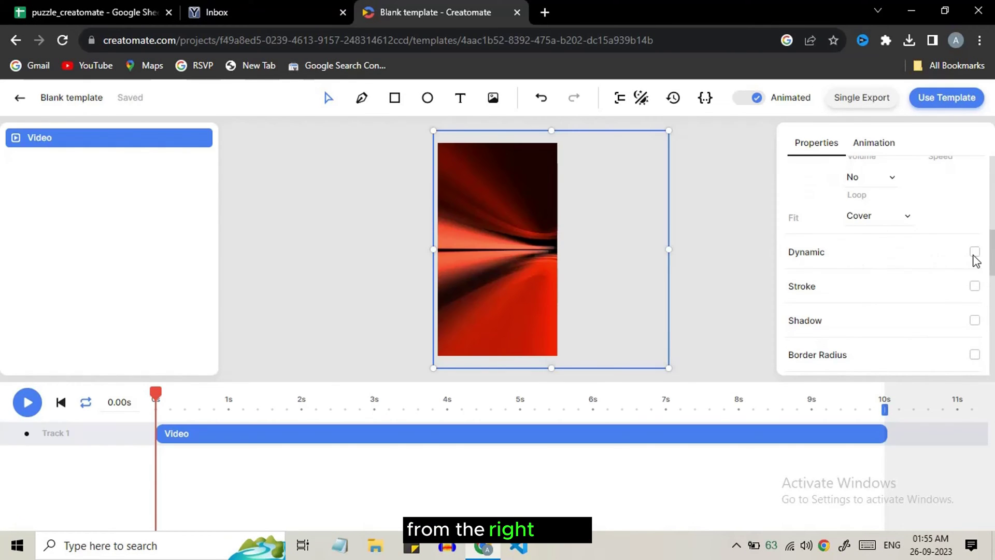
click(974, 253)
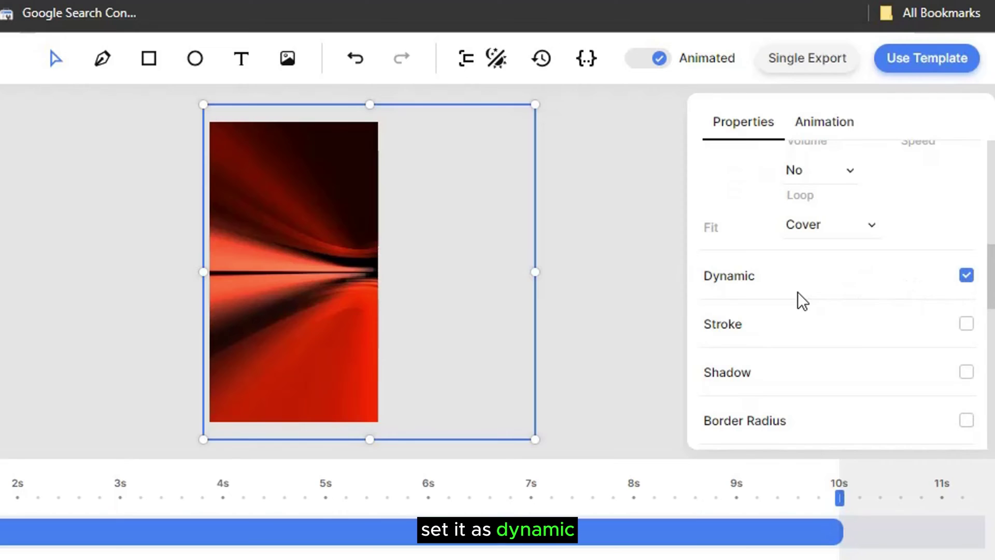
scroll(802, 301, up, 10)
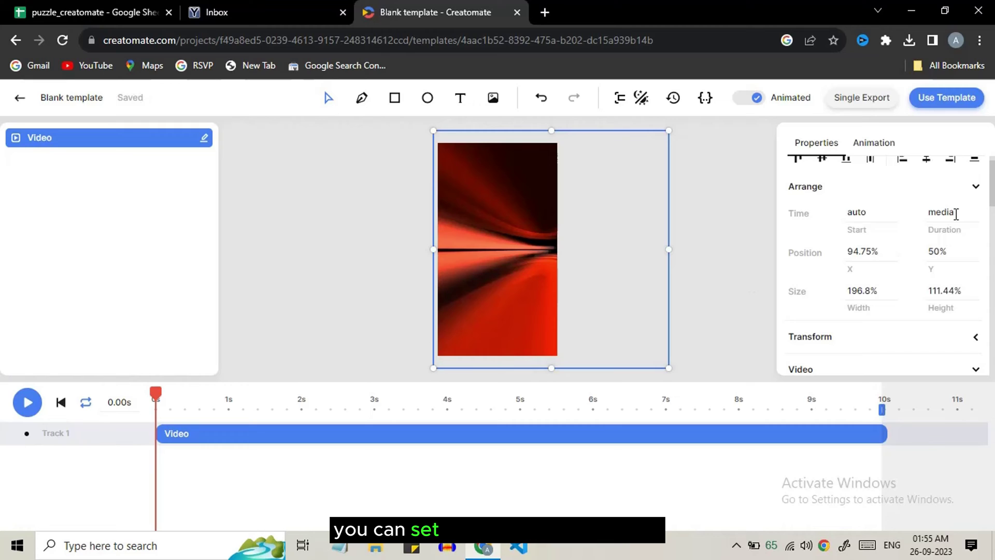
click(957, 214)
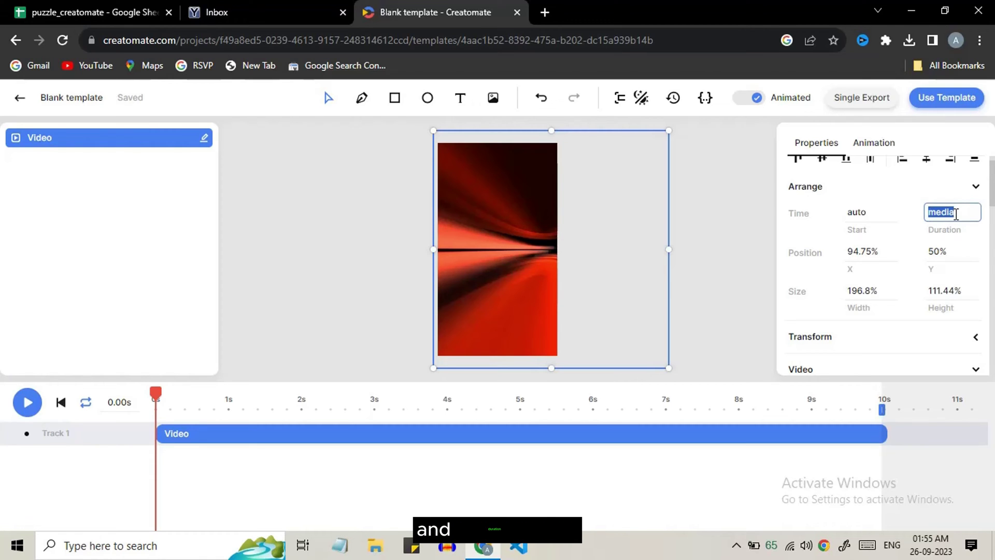
Step: Import an audio file into the template as a dynamic element trimmed to 10 s
click(492, 98)
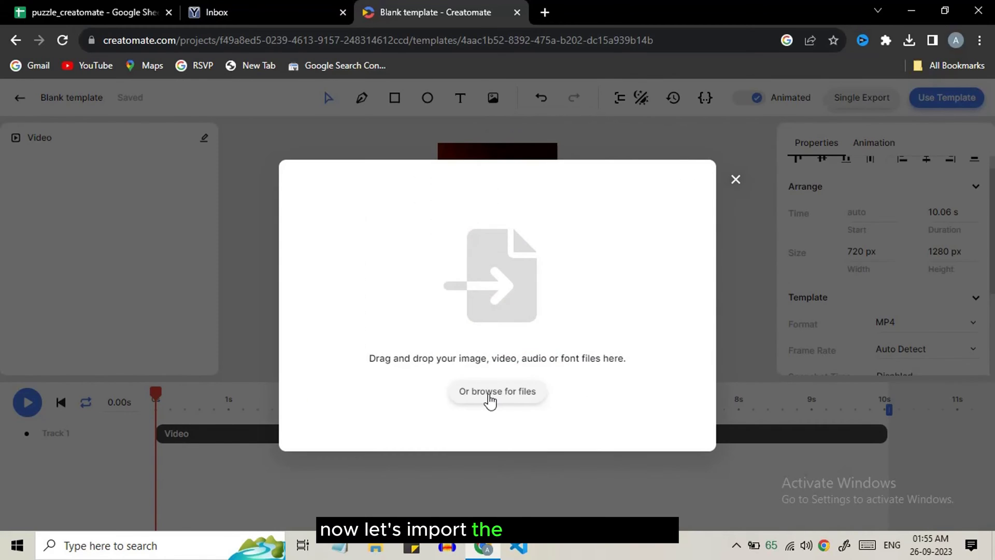
click(490, 399)
click(871, 504)
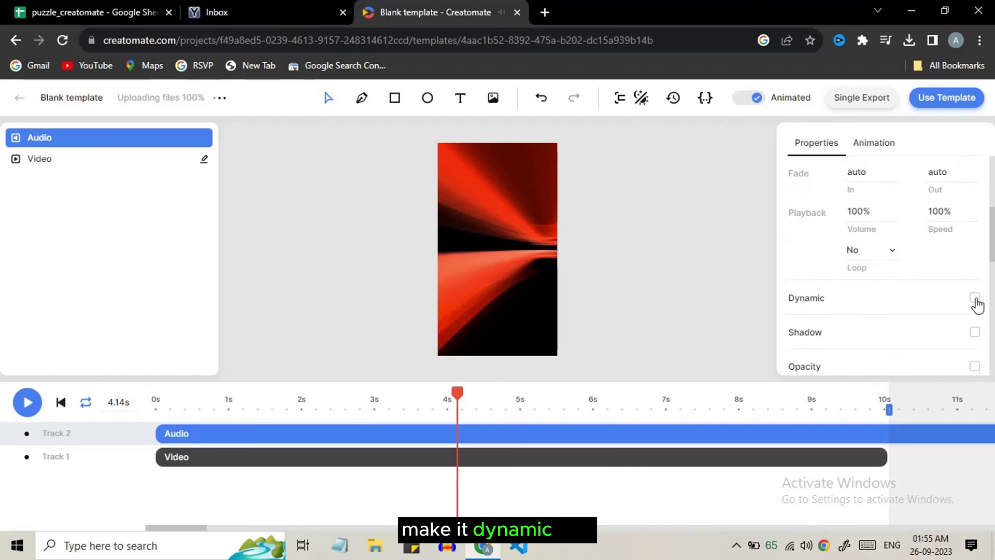
scroll(886, 271, up, 2)
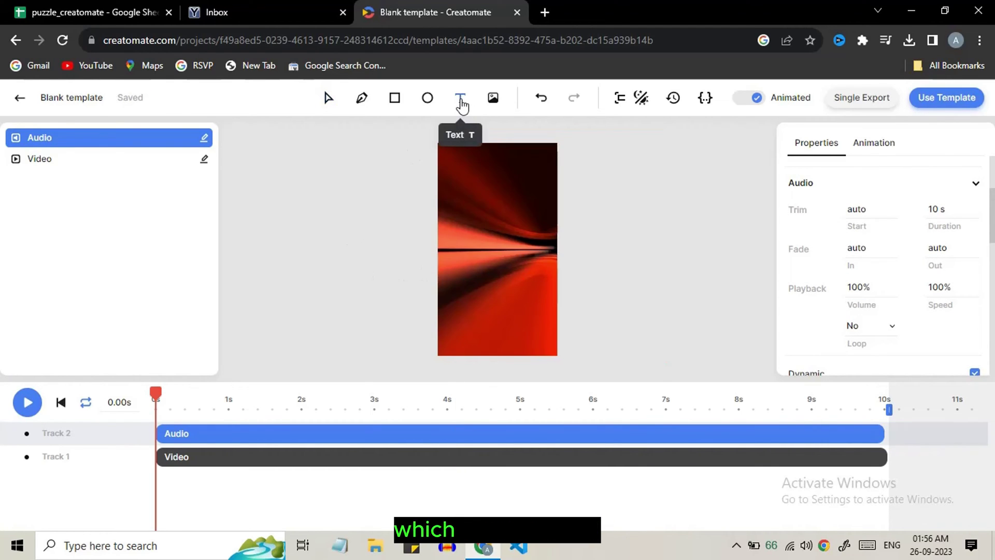
Step: Add a text element near the top of the video frame with the content "Puzzle No"
click(483, 171)
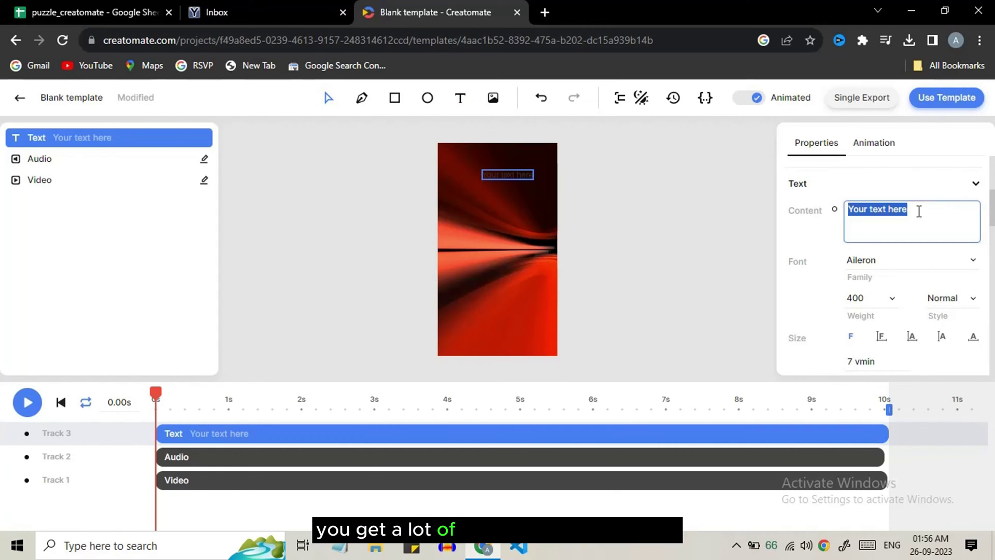
text(Pu)
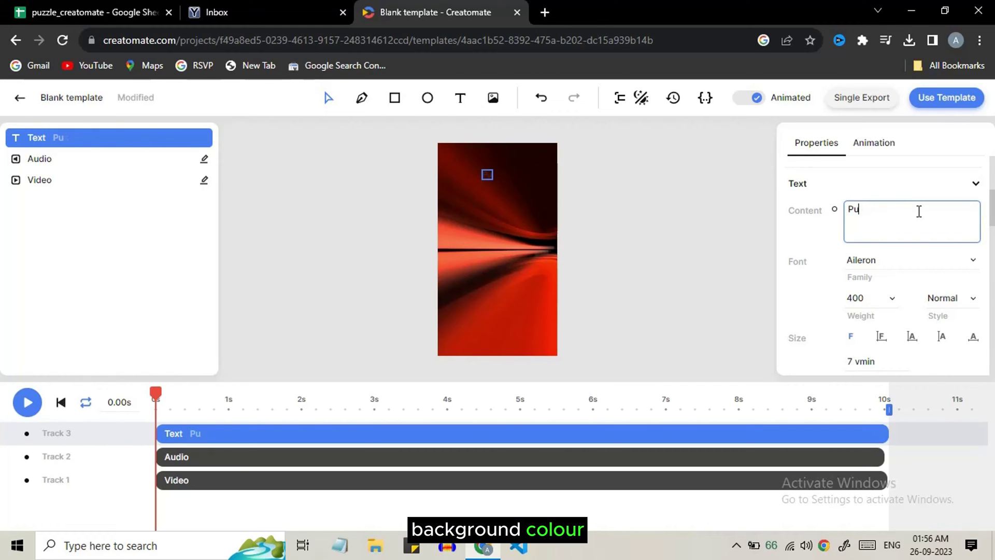
text(zzle)
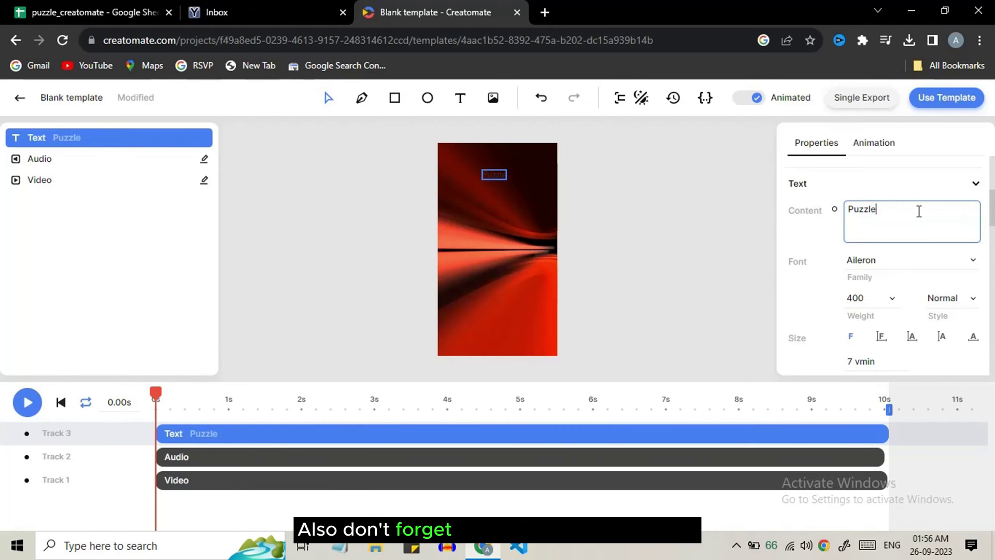
text( No)
Step: Format the Puzzle No text in Angkor at size 10 and move it to the top centre of the frame
click(920, 260)
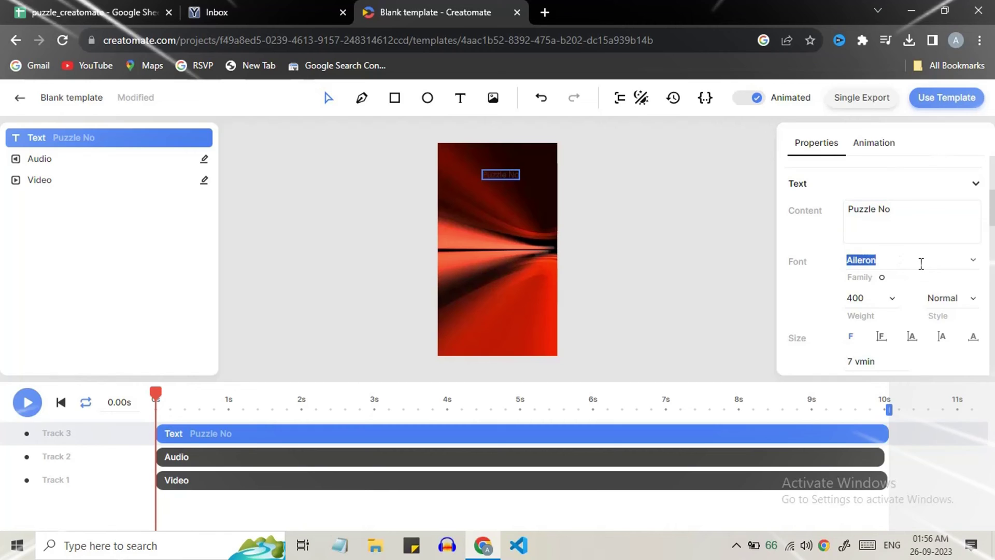
scroll(909, 377, down, 3)
scroll(900, 379, down, 2)
click(884, 290)
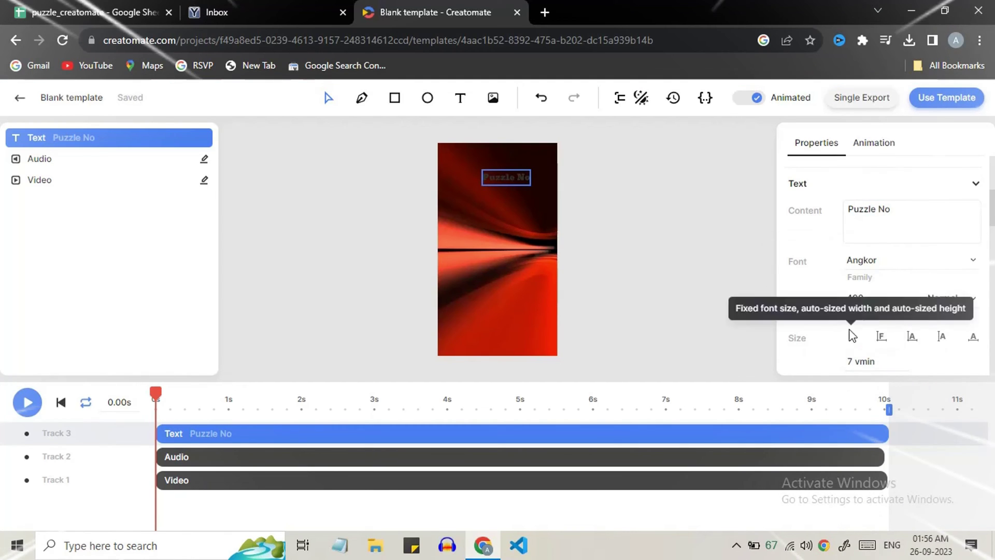
click(865, 325)
text(10)
drag(518, 178, 515, 164)
Step: Make the Puzzle No text dynamic and change its fill colour to white
scroll(881, 310, down, 6)
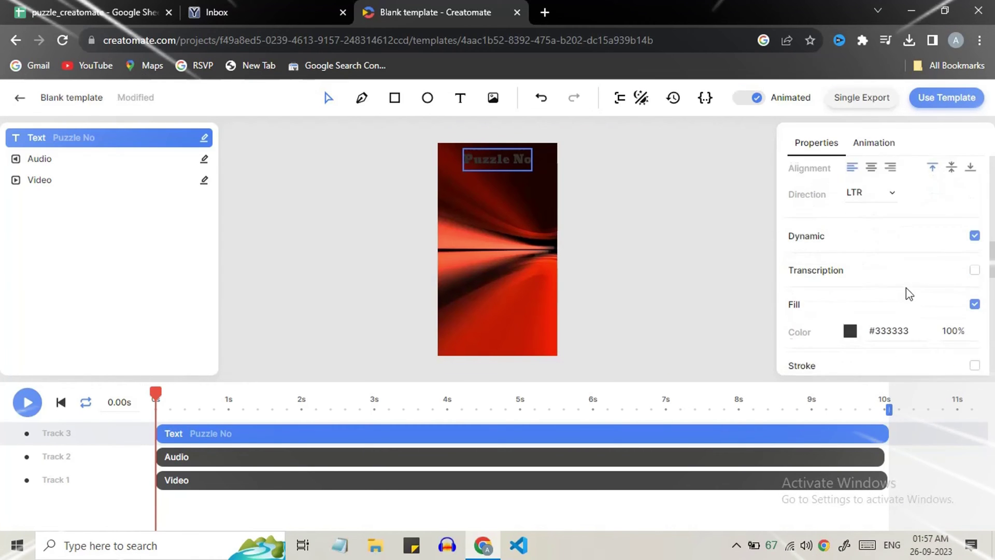
click(850, 333)
click(684, 355)
click(758, 282)
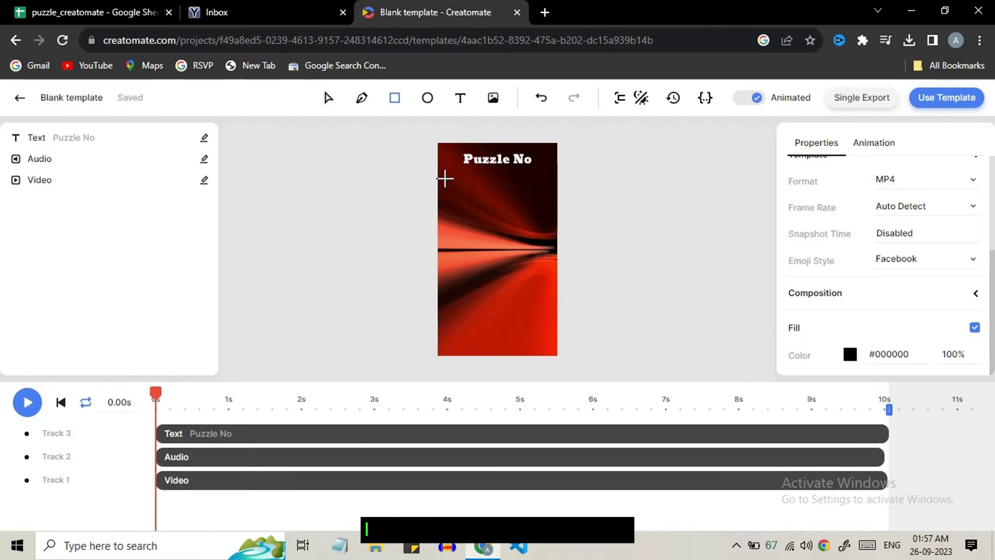
Step: Draw a rectangle panel below the Puzzle No title and set the width of the puzzle text on it to 580 px
drag(443, 180, 555, 305)
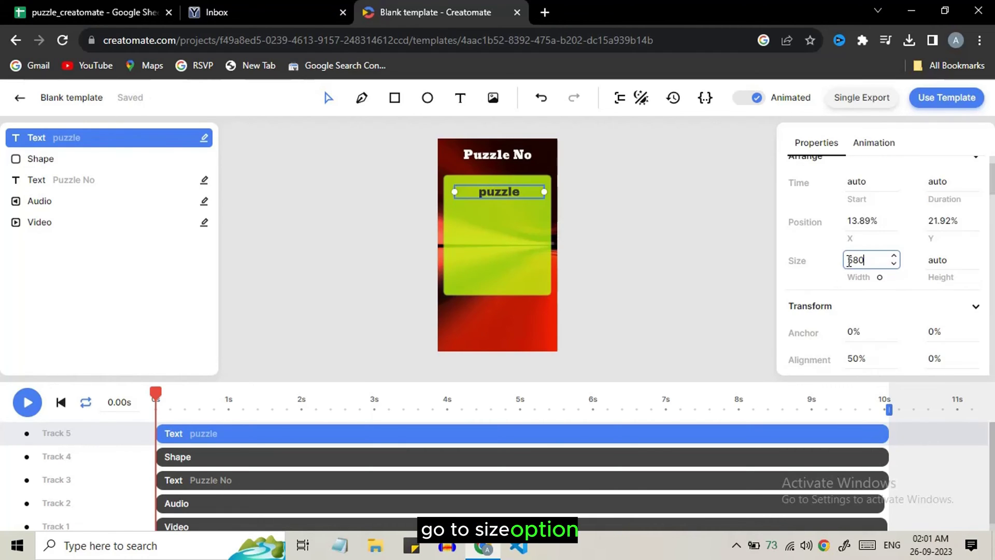
key(Return)
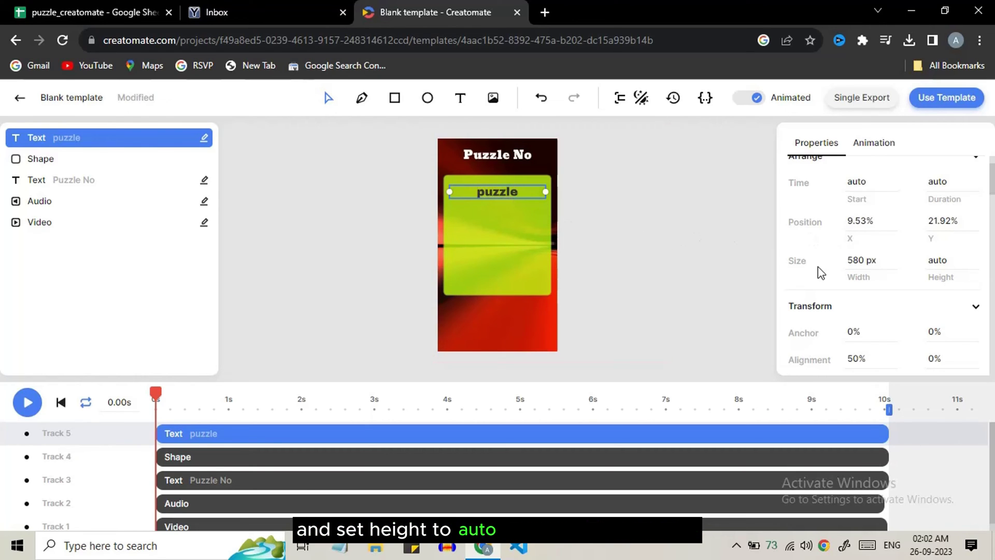
key(Escape)
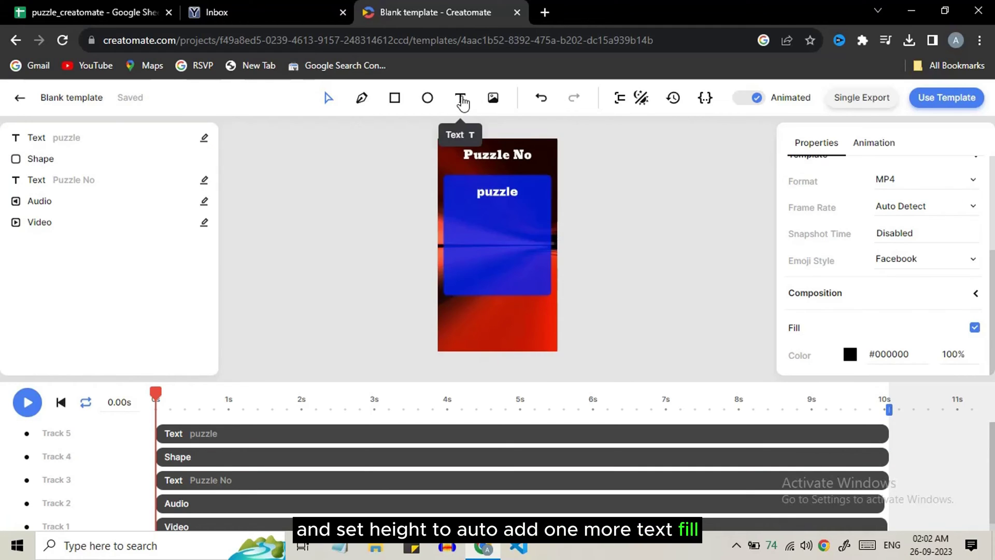
Step: Add a white text element with the content "ans" in the lower part of the blue panel and make it dynamic
click(492, 268)
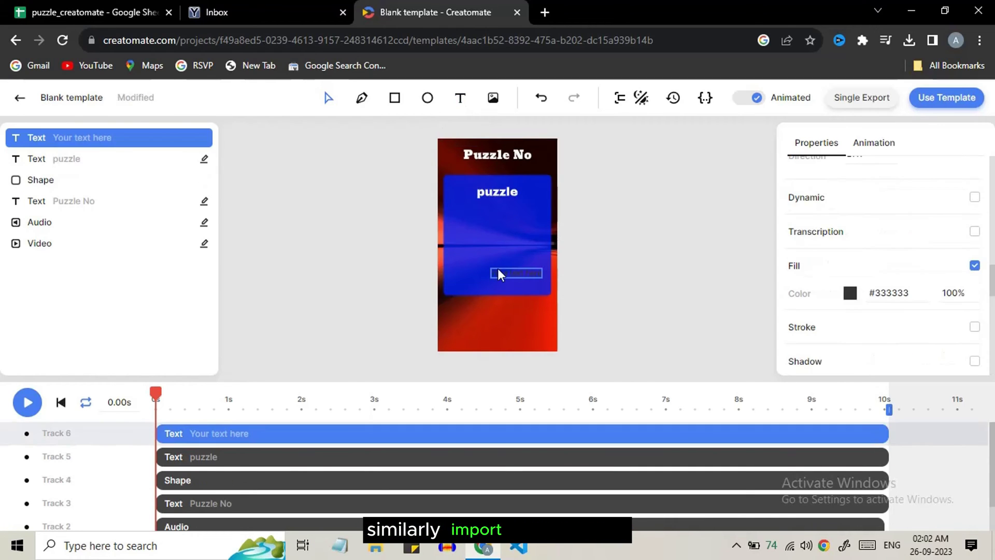
scroll(820, 213, up, 10)
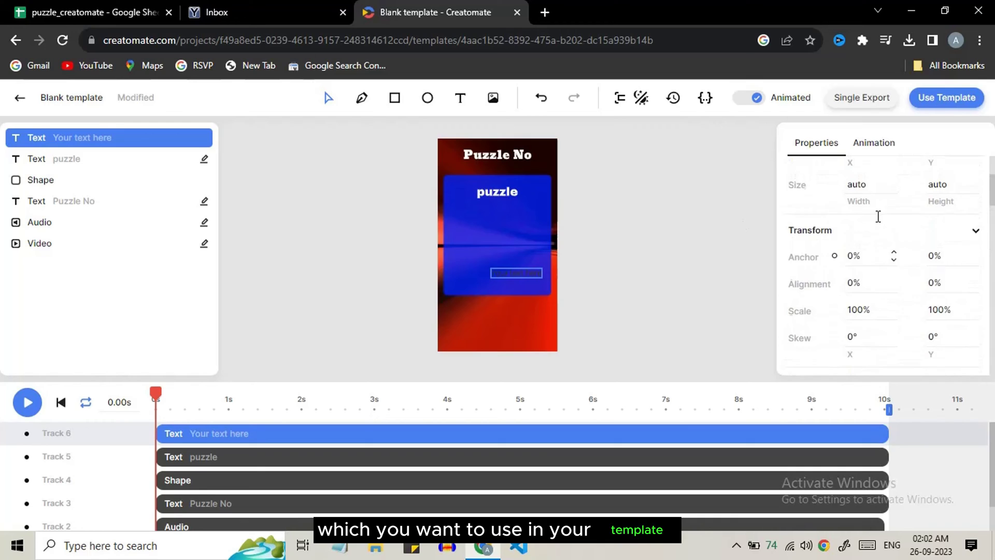
scroll(864, 238, down, 6)
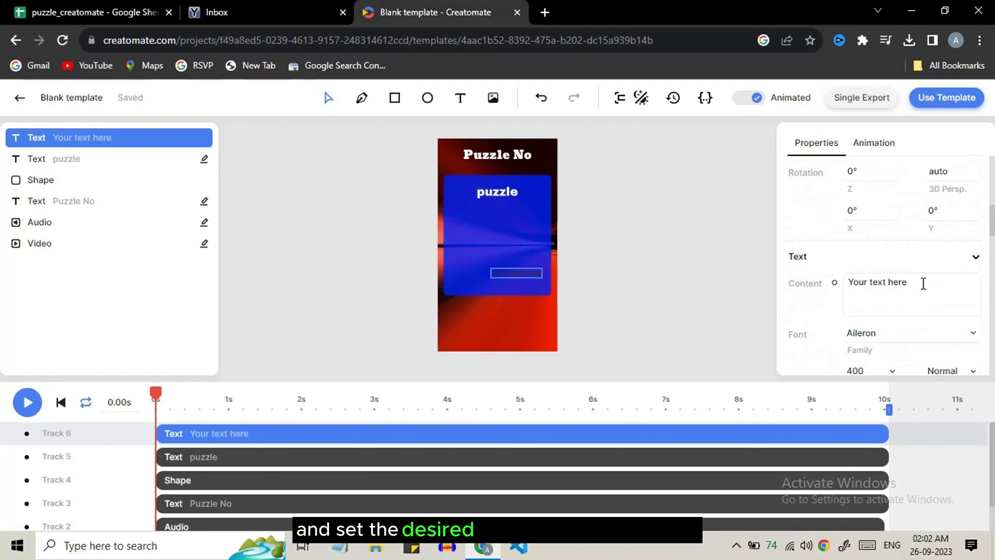
text(ans)
scroll(881, 260, down, 5)
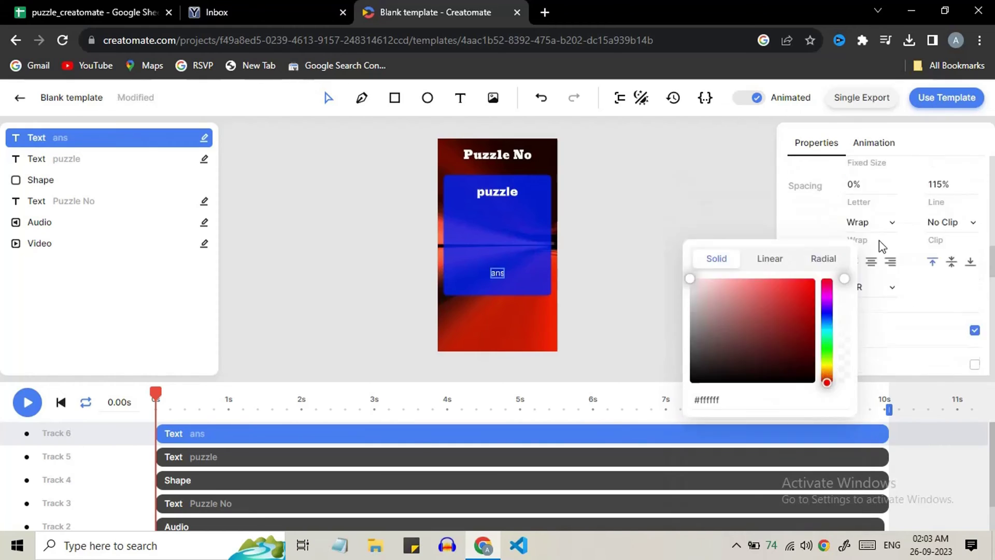
Step: Set the ans text's width to 480 px and its start time to 7.44 s
scroll(881, 259, up, 8)
scroll(870, 249, down, 5)
click(864, 228)
text(10.06 s)
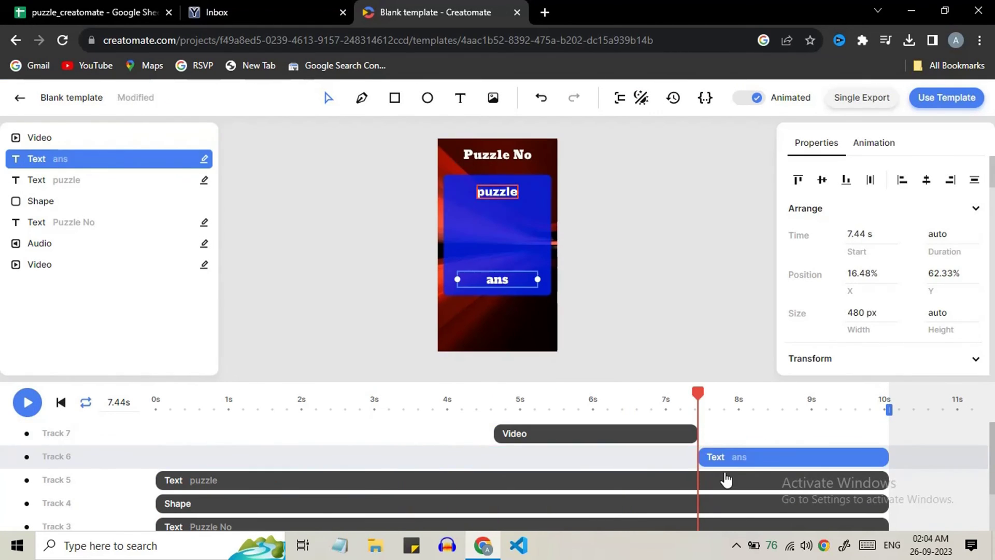
Step: Trim the puzzle text and its panel to end where the ans text starts, and add a slide-down line-by-line enter animation to the text
click(573, 484)
click(174, 506)
drag(159, 392, 245, 392)
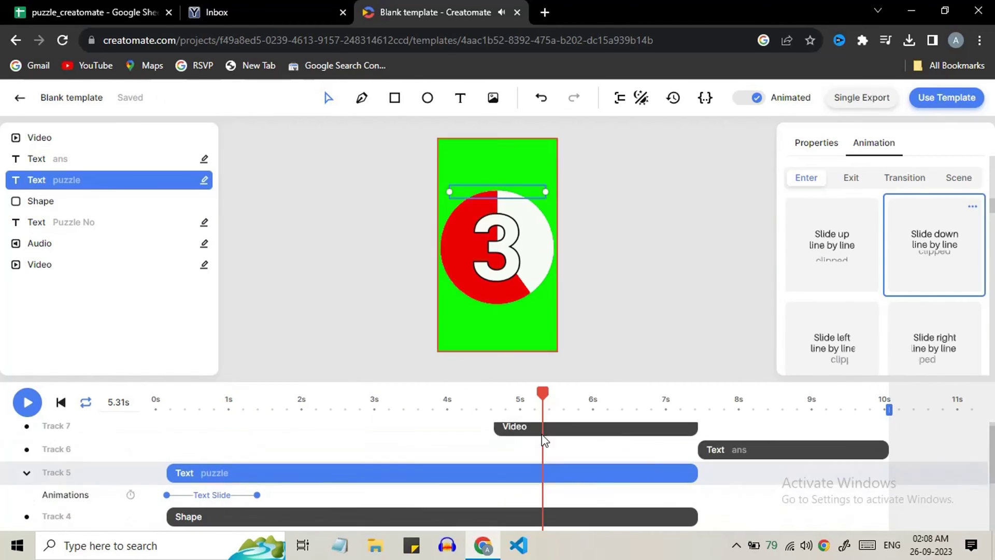
Step: Shrink the countdown video below the panel and remove its green background with a #00ff00 Chroma Key
click(544, 439)
click(816, 142)
scroll(926, 293, down, 4)
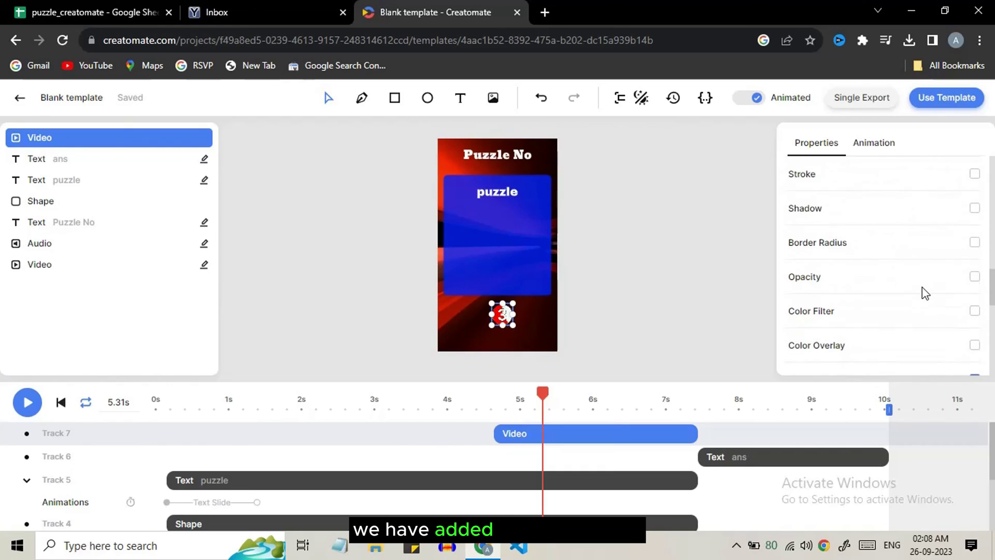
scroll(925, 292, down, 3)
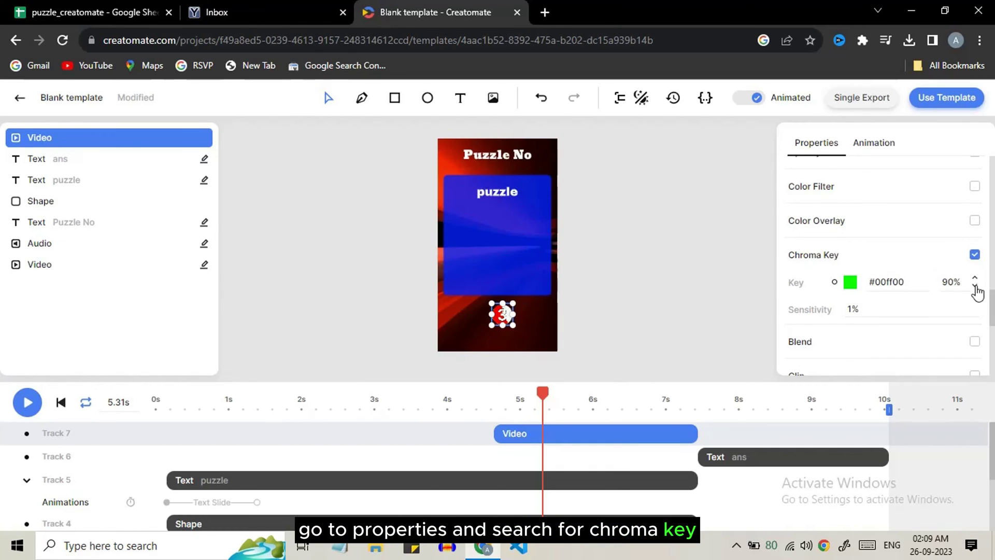
click(766, 300)
Step: Add the INCORRECTLY answer image above the ans text at 7.45 s as a dynamic element and preview the video
click(27, 402)
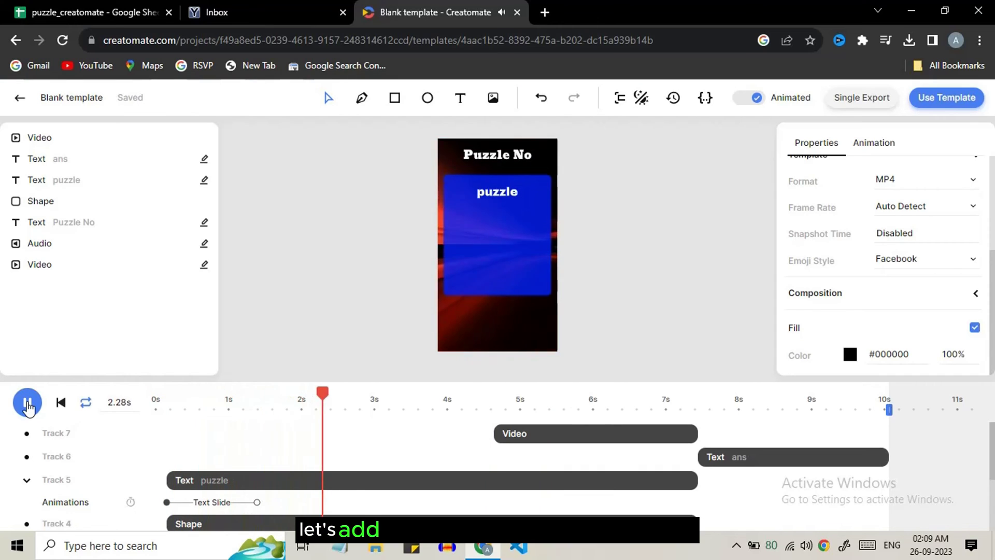
click(28, 403)
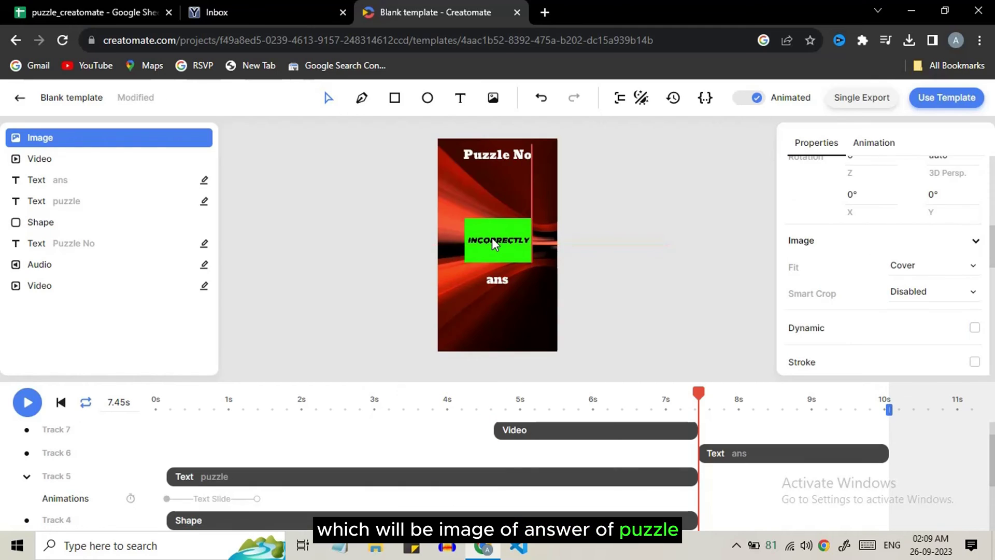
click(495, 243)
scroll(658, 477, down, 2)
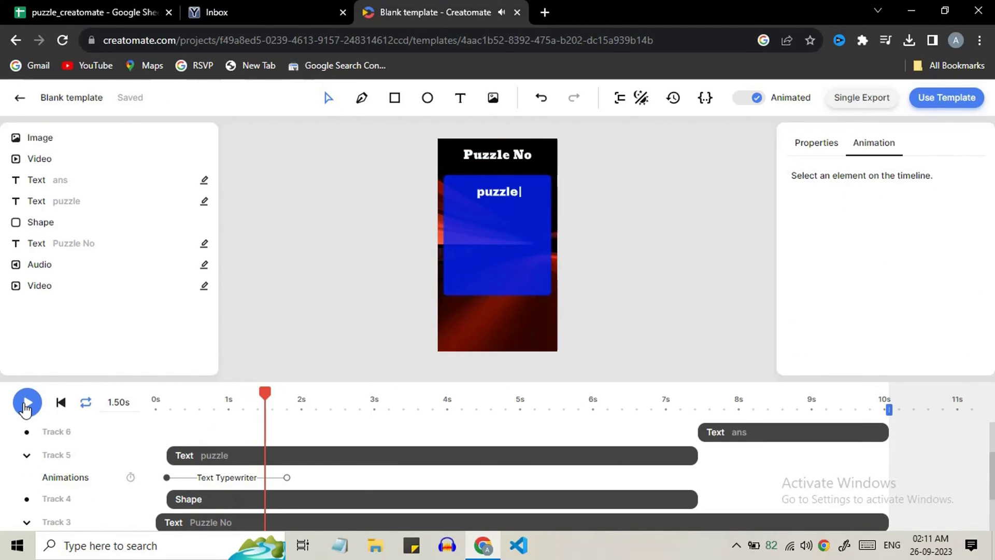
click(26, 404)
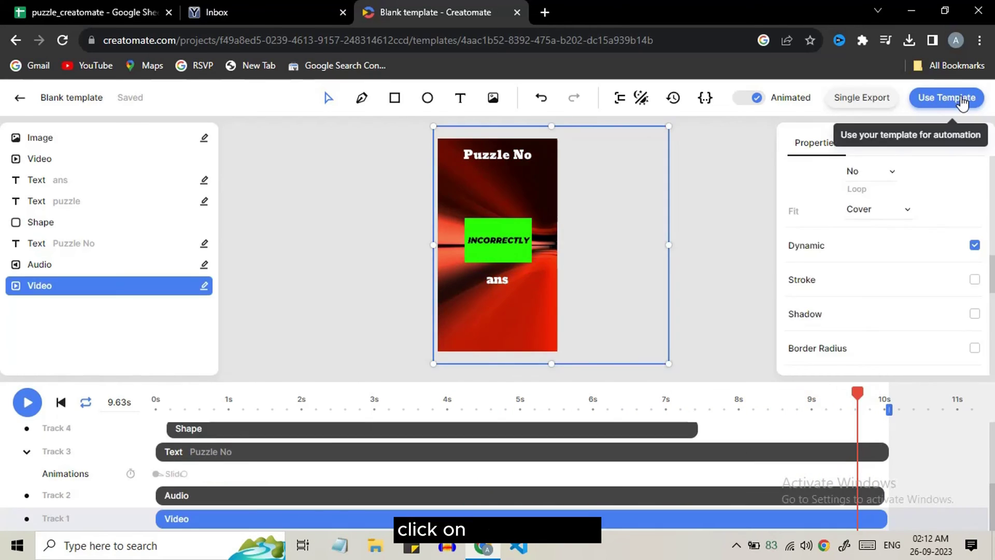
Step: Use the template for Spreadsheet to Video with a newly created feed and check the feed's columns
click(947, 97)
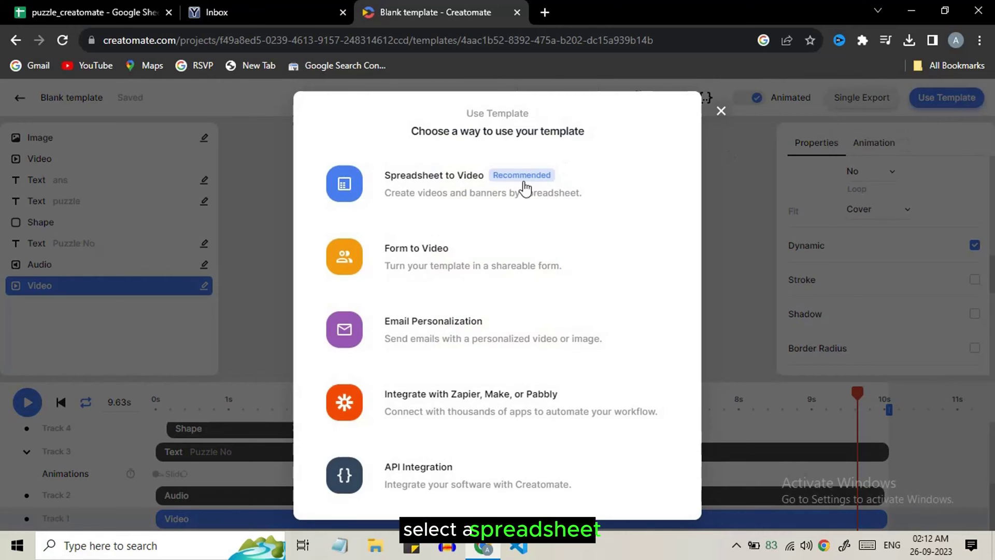
click(457, 191)
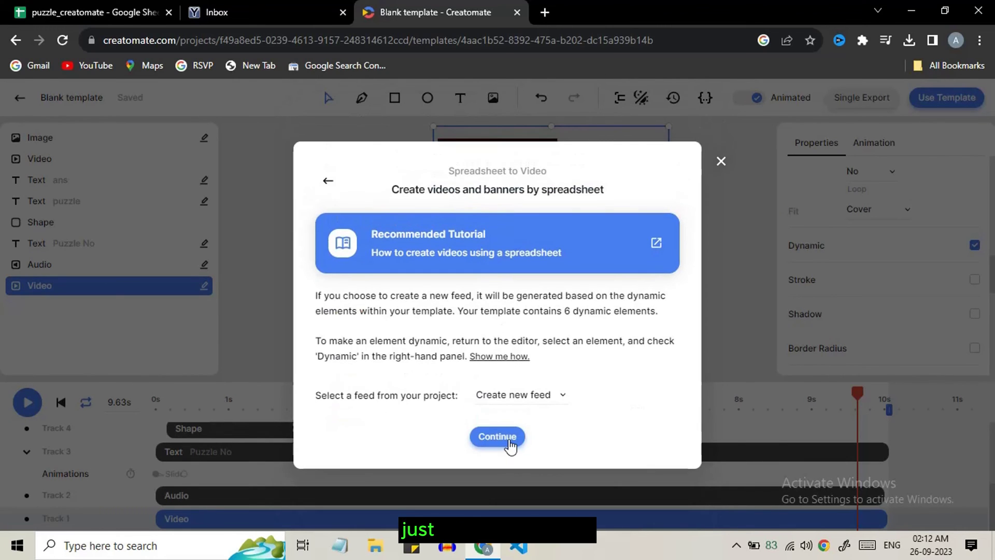
click(498, 437)
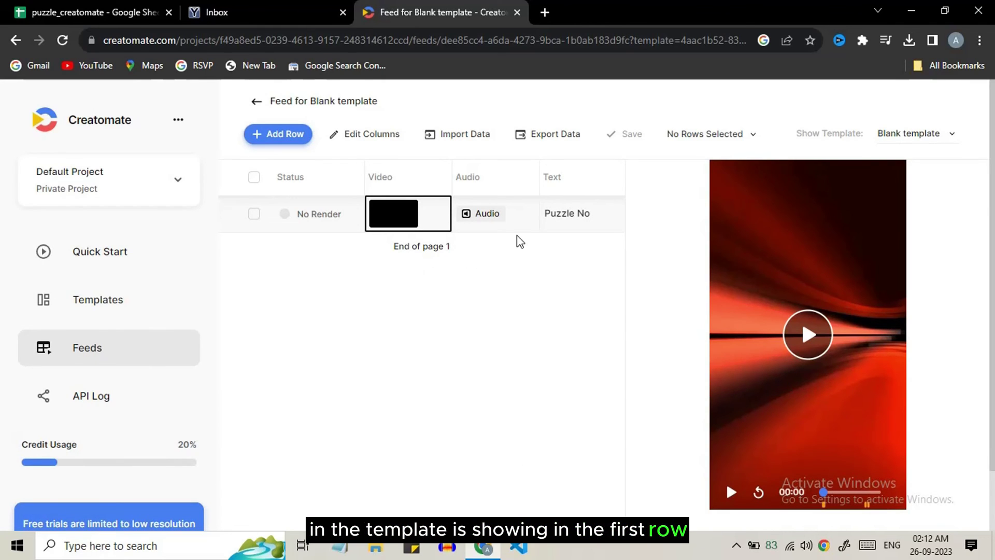
scroll(477, 276, right, 5)
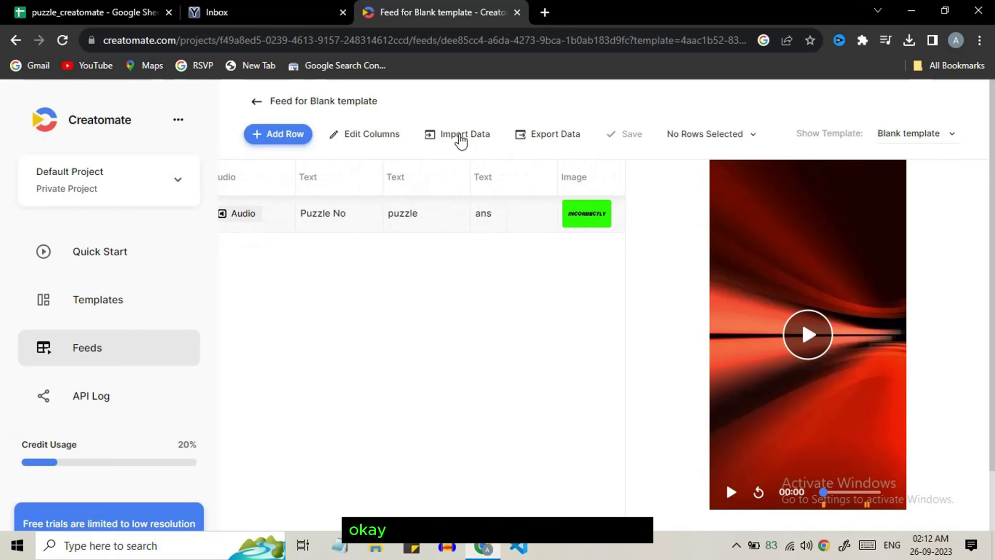
Step: Open the feed's CSV import, switch to Google Sheets and download the puzzle_creatomate sheet as Comma Separated Values (.csv)
click(460, 137)
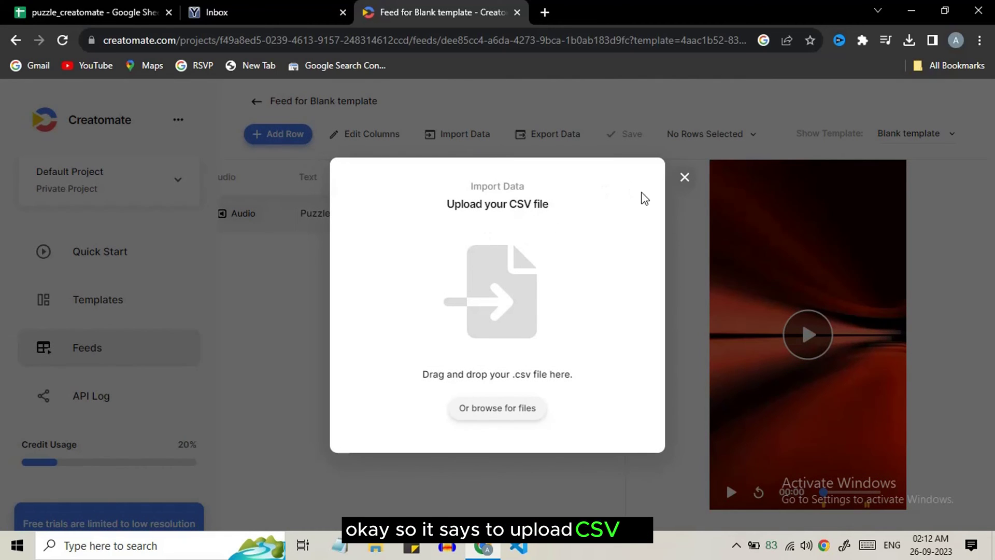
click(98, 12)
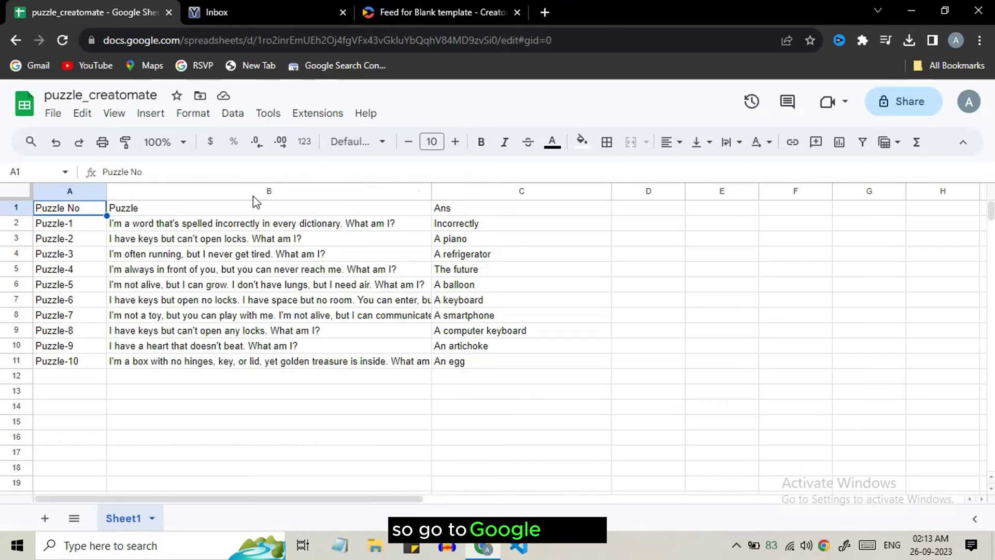
click(53, 113)
mouse_move(240, 289)
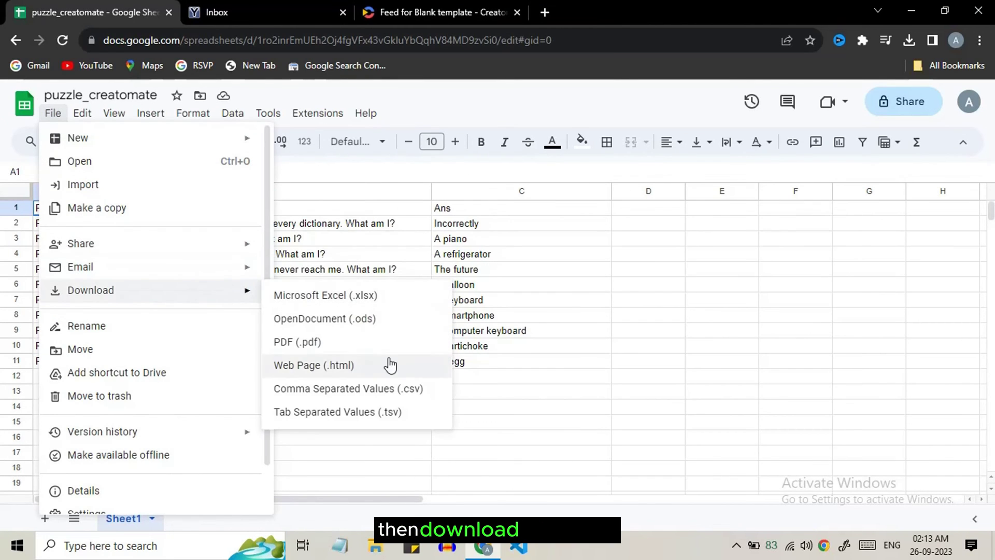
click(386, 393)
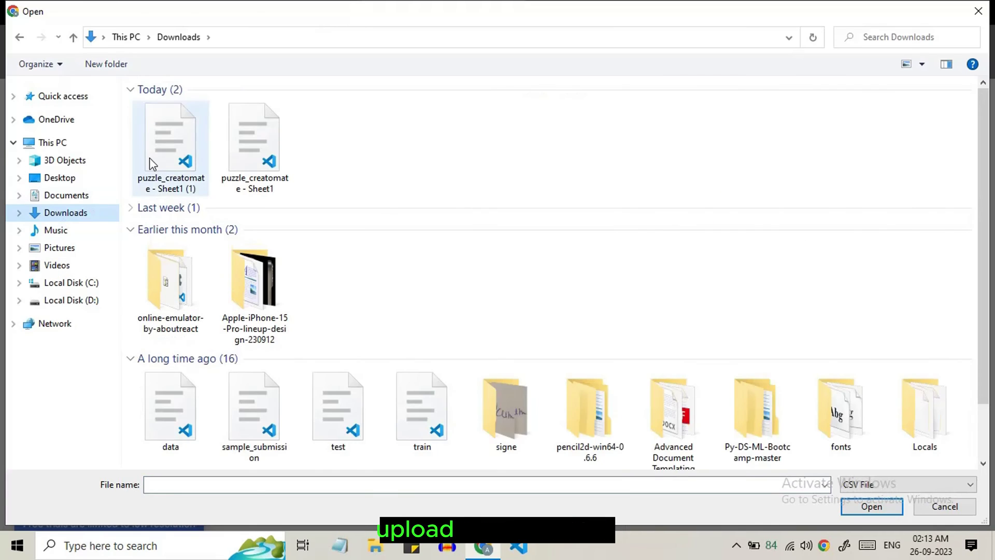
click(151, 156)
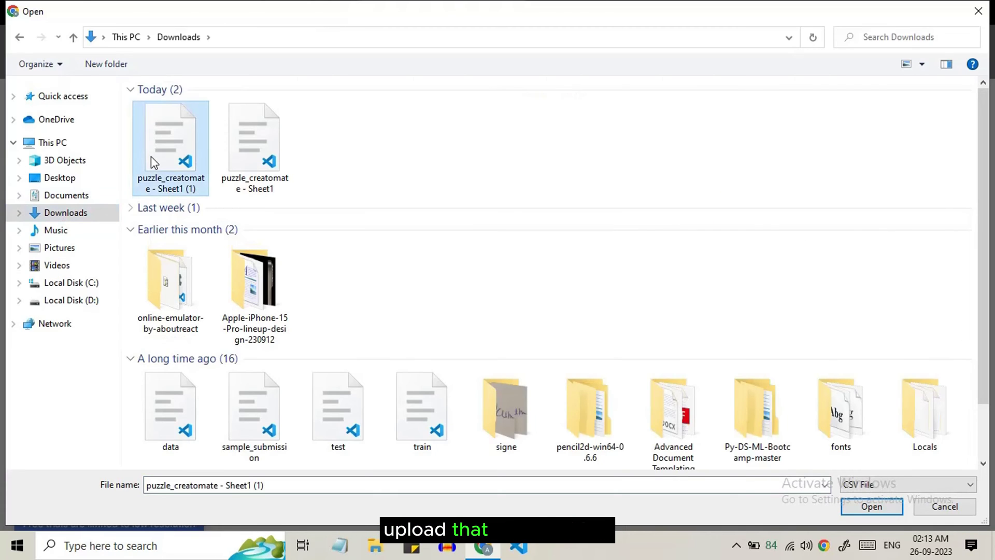
click(873, 506)
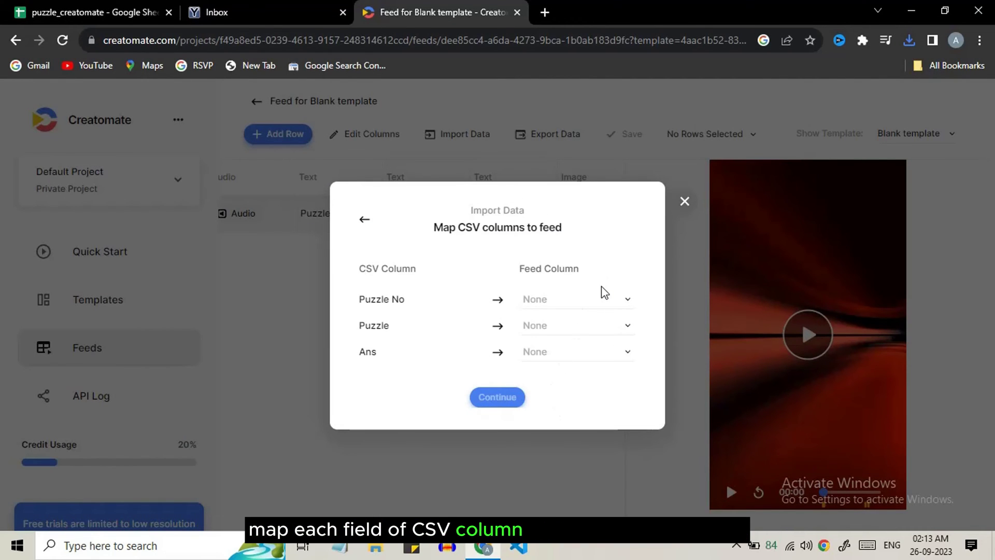
click(684, 203)
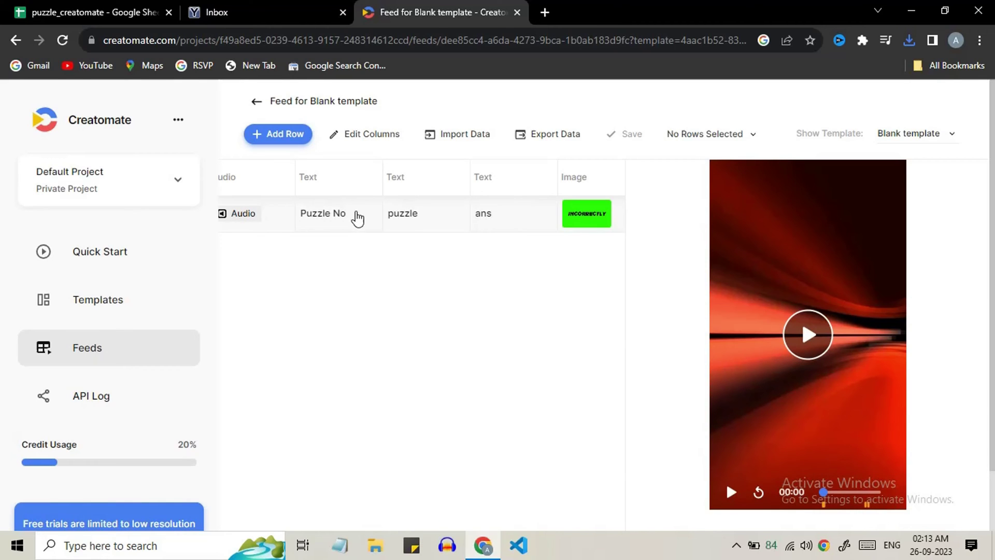
Step: Rename the feed's three Text columns as puzzle no, puzzle and ans
click(365, 133)
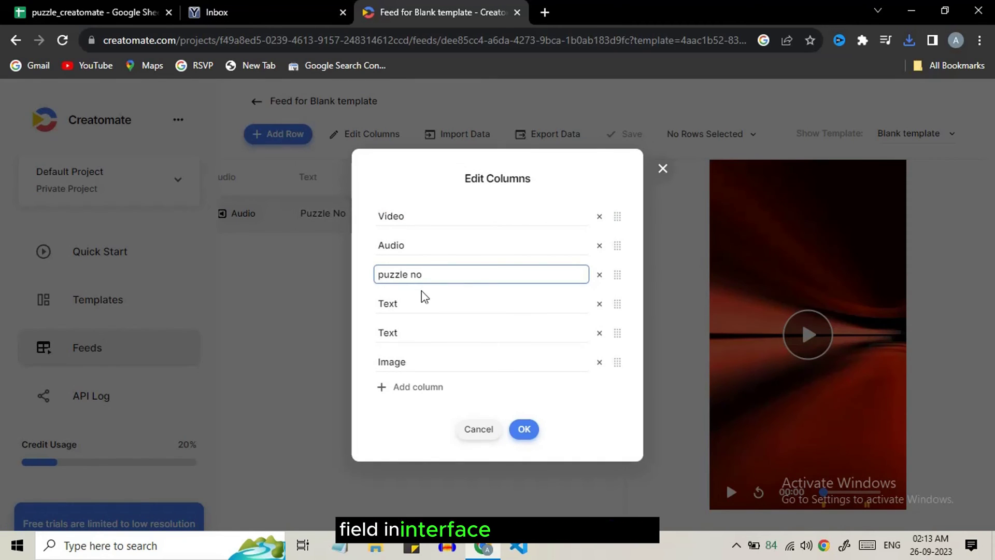
double_click(409, 334)
text(ans)
click(523, 429)
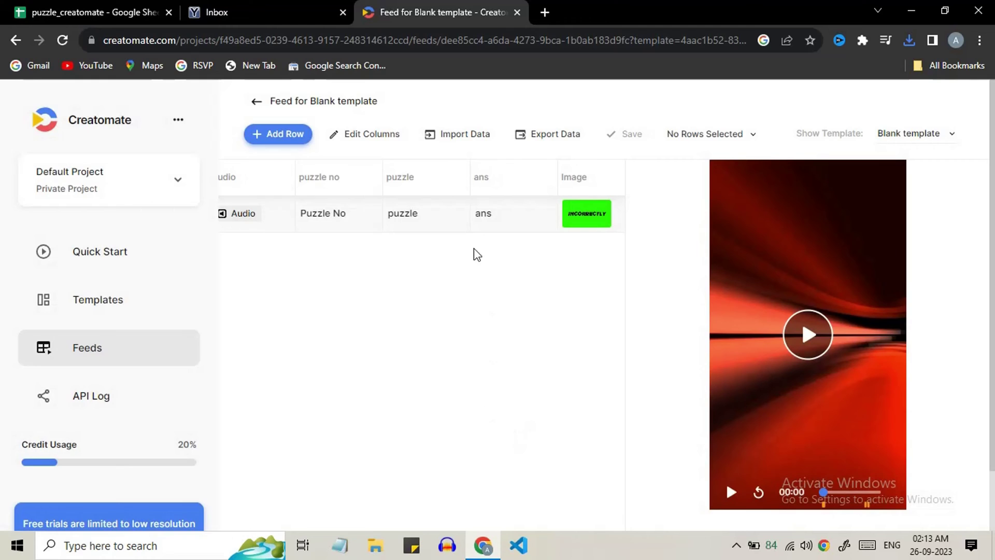
Step: Upload the CSV file "puzzle_creatomate - Sheet1 (1)" from Downloads for import into the feed
click(456, 135)
click(478, 406)
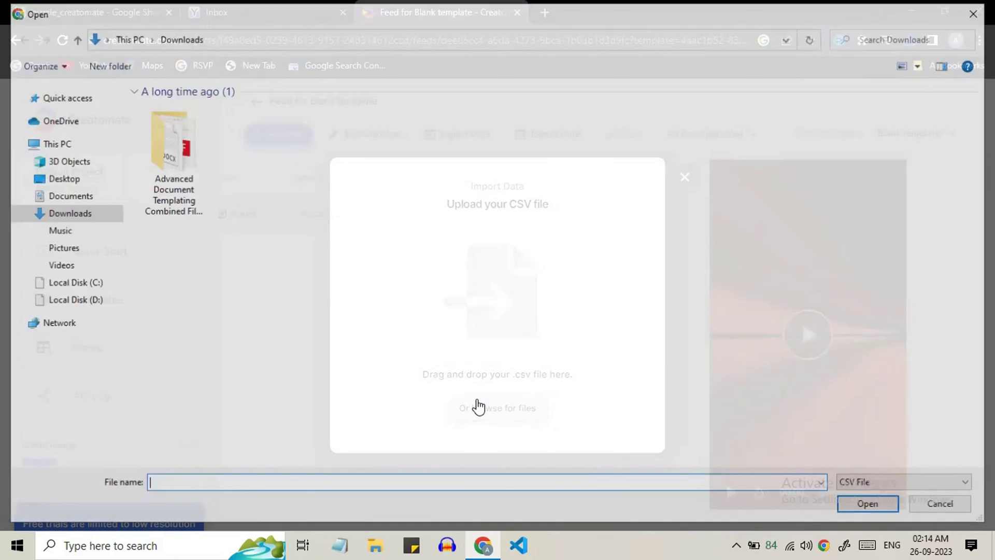
click(201, 166)
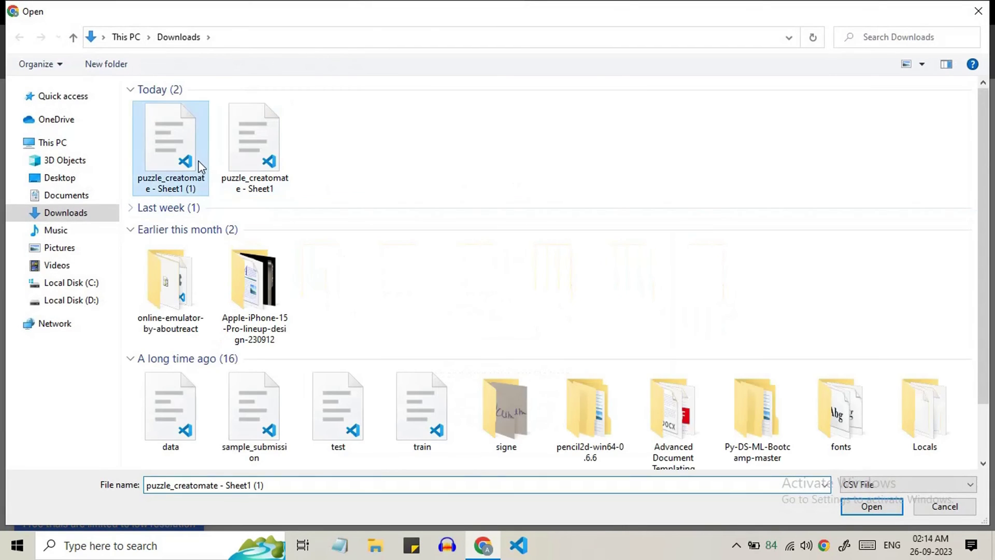
click(872, 507)
Step: Map the CSV columns Puzzle No, Puzzle and Ans to the feed columns puzzle no, puzzle and ans, and import the data
click(569, 302)
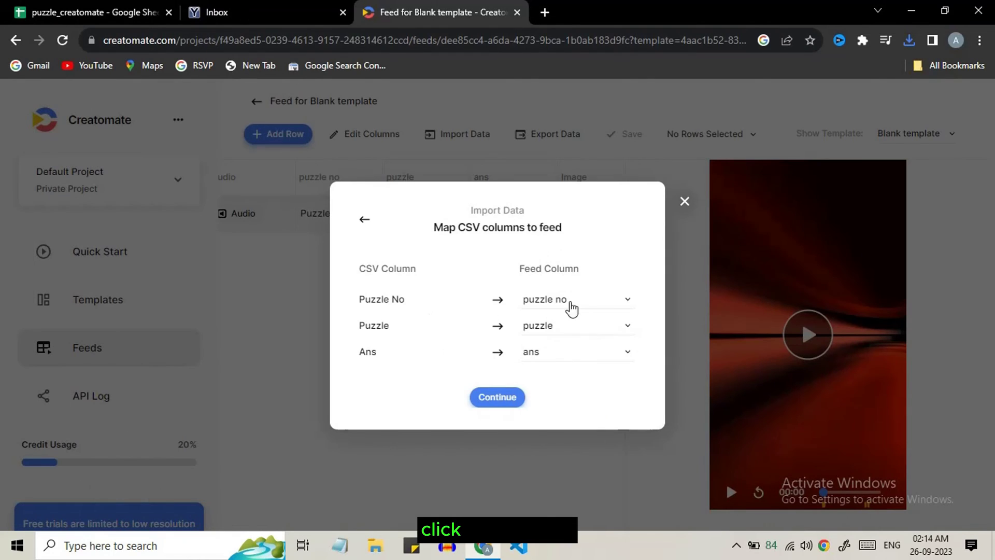
click(497, 397)
click(500, 378)
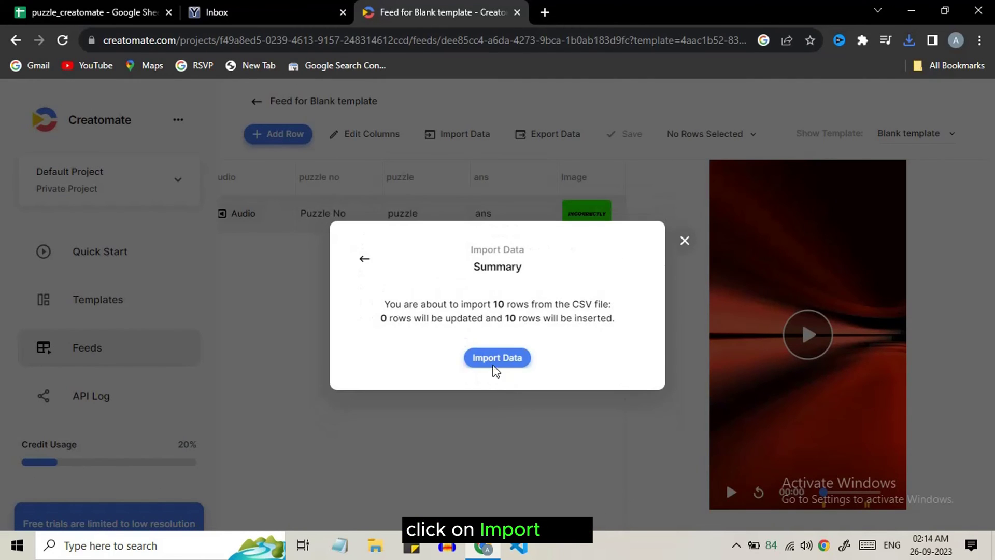
click(498, 357)
Step: Select the Puzzle-1 row and play its video preview
click(254, 252)
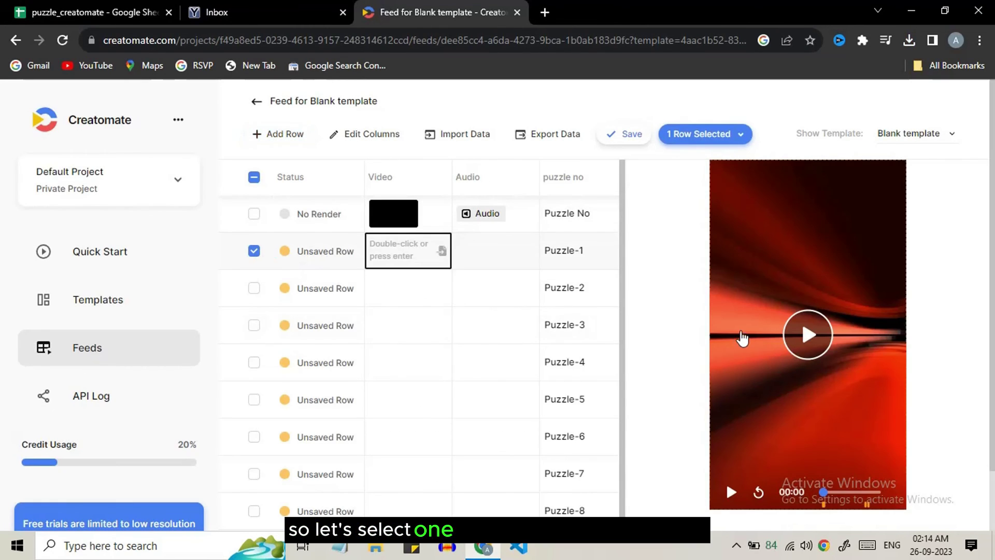
click(809, 337)
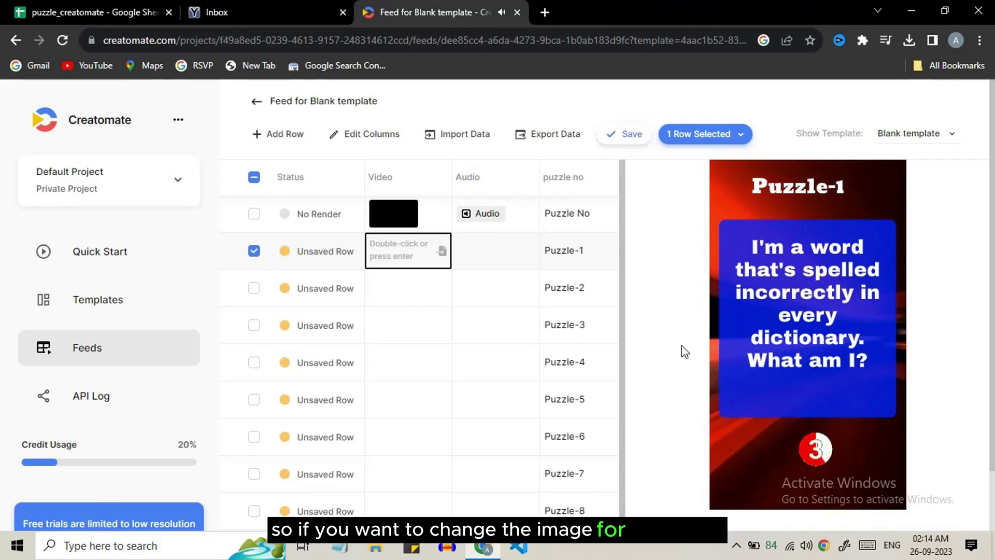
Step: Upload the piano image from the Answer image folder into the Image cell of the Puzzle-2 row
scroll(570, 311, right, 5)
click(607, 291)
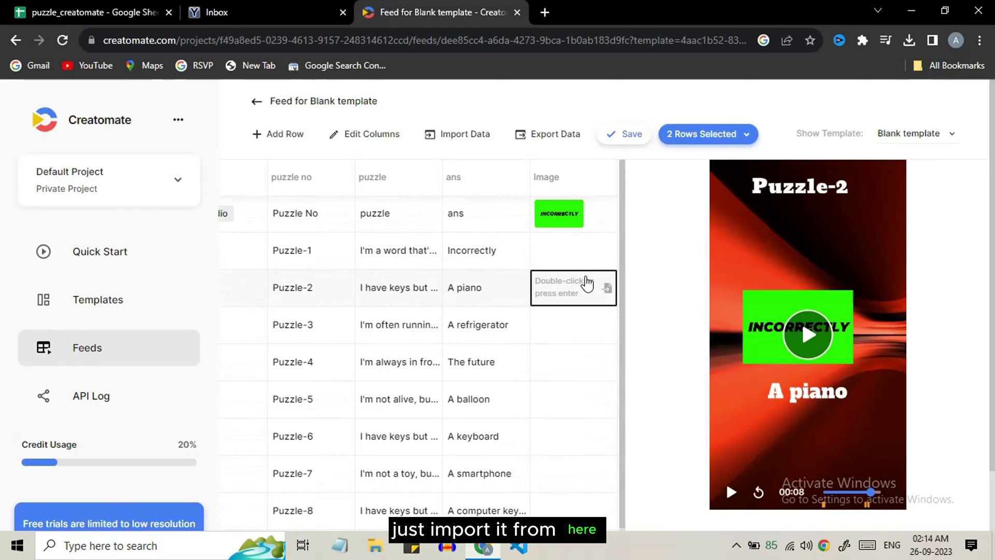
click(607, 291)
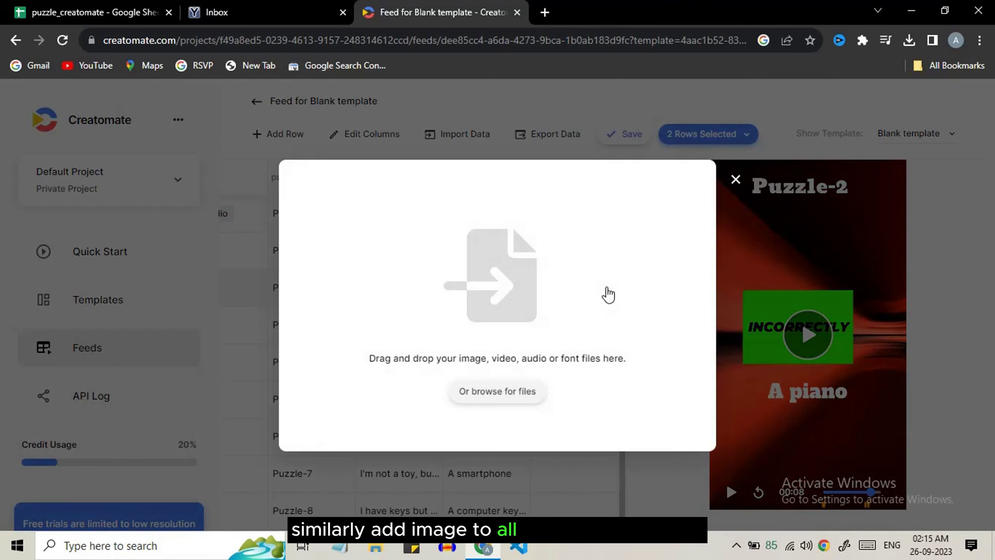
click(502, 392)
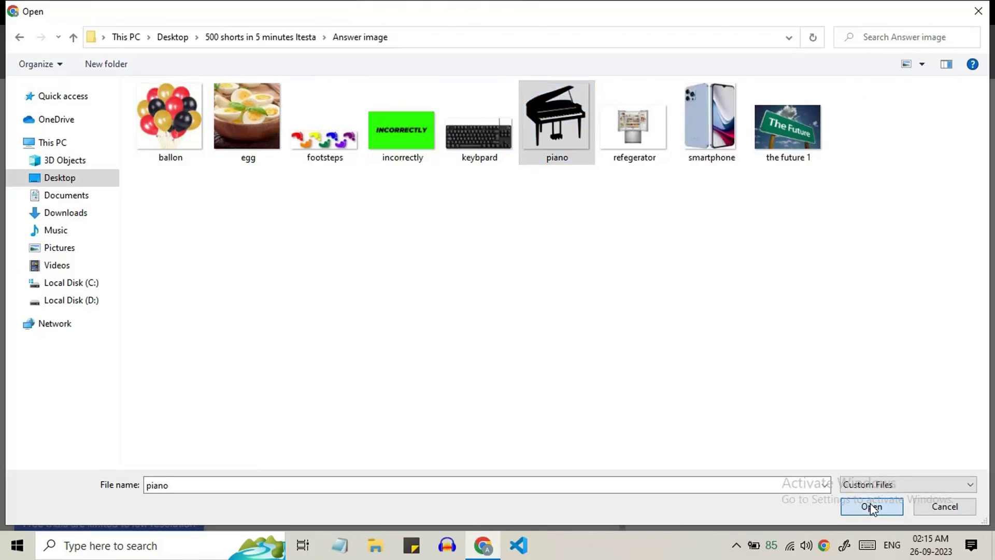
click(873, 504)
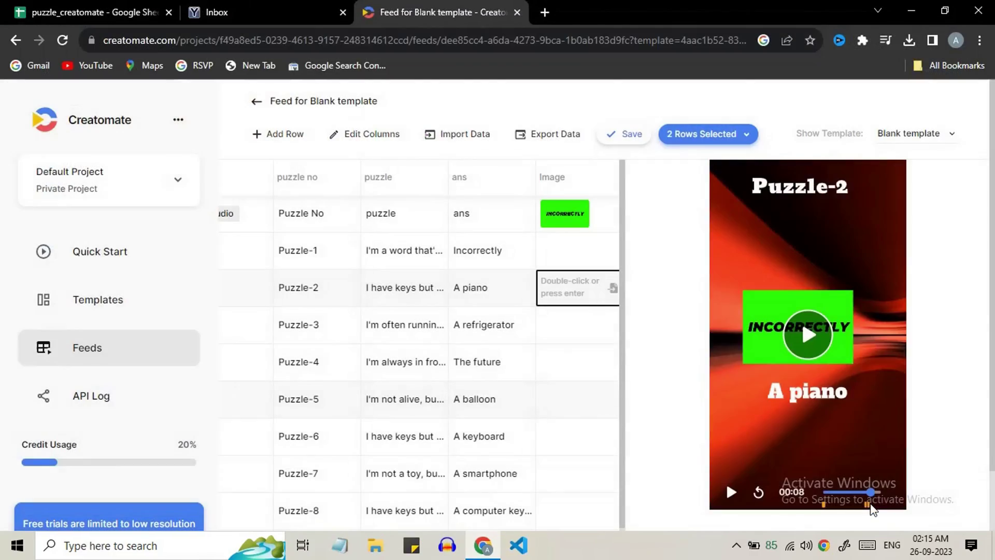
Step: Add matching answer images to rows Puzzle-3 to Puzzle-10 and background videos to the puzzle rows of the feed
click(612, 327)
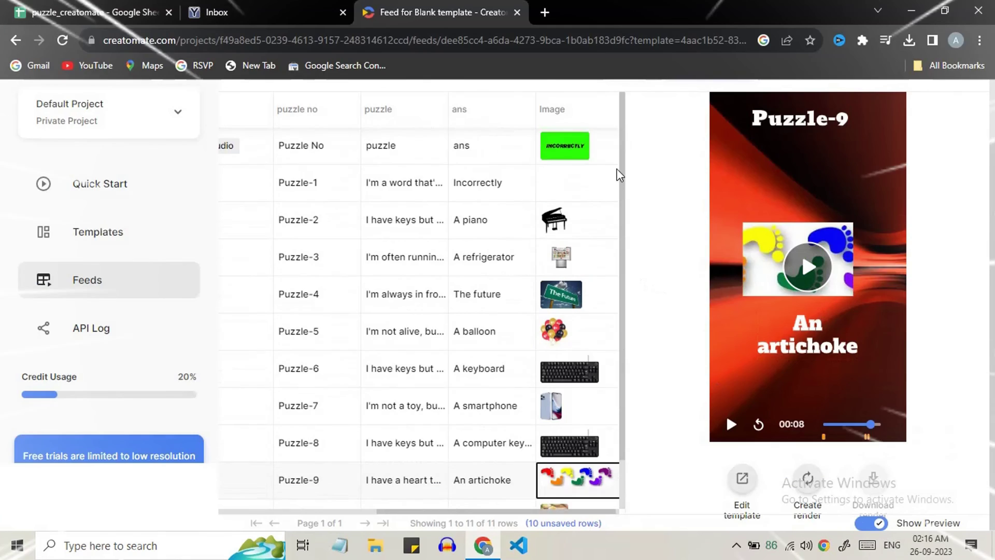
scroll(617, 176, down, 1)
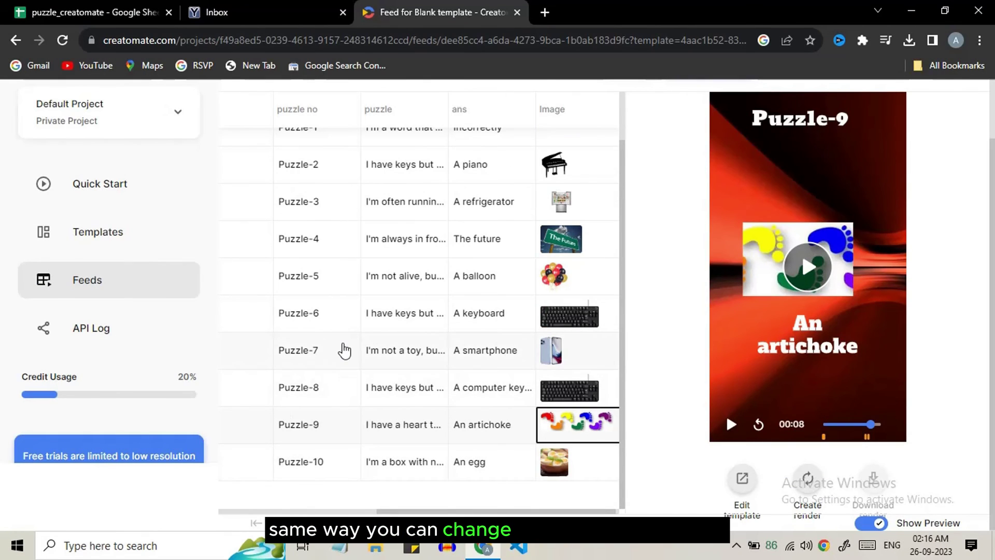
scroll(383, 306, up, 2)
scroll(382, 295, left, 5)
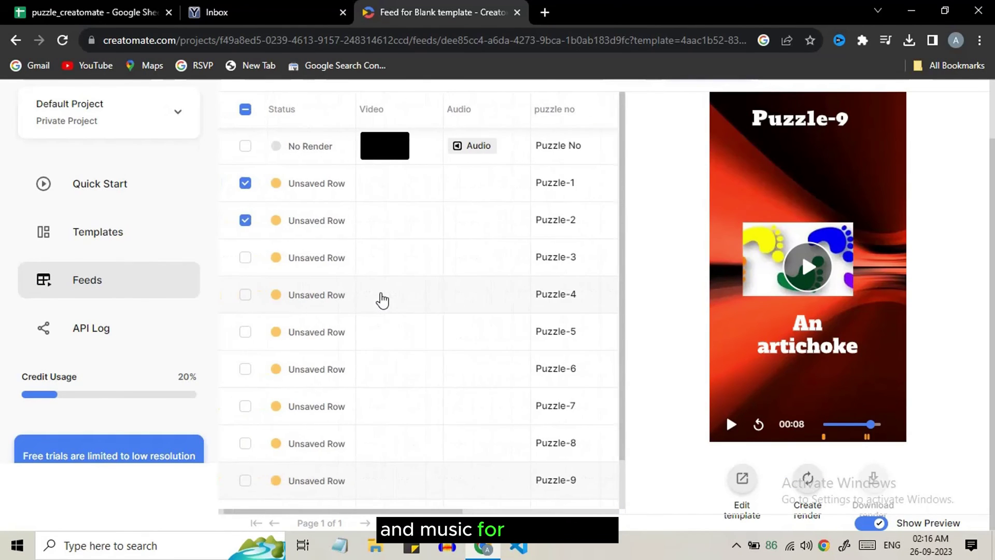
Step: Create renders for all 11 feed rows and download the rendered videos
click(254, 257)
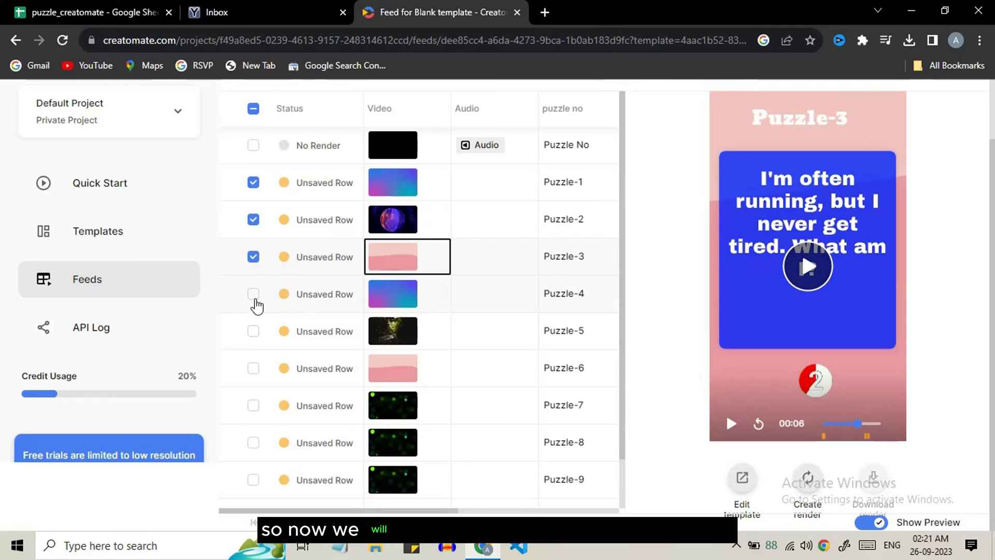
click(253, 332)
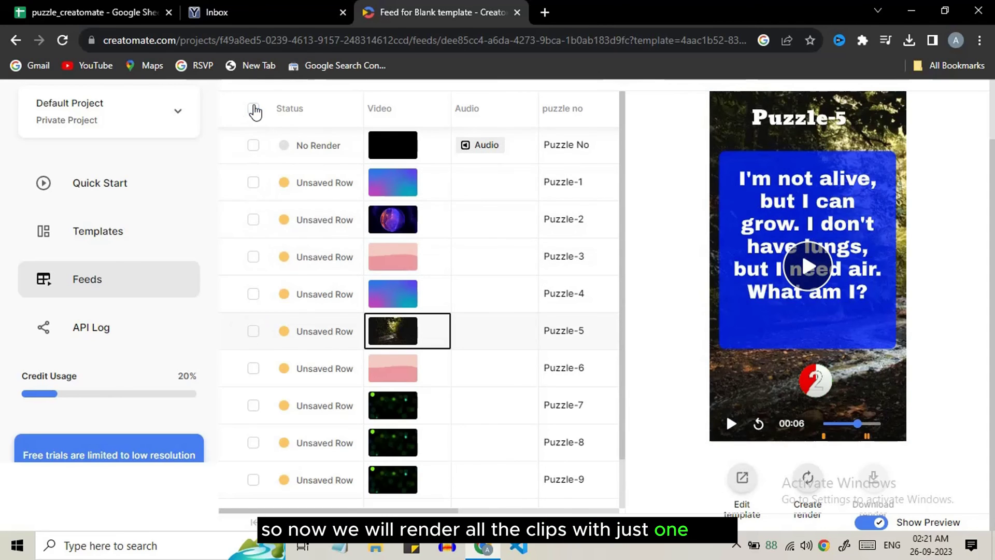
scroll(633, 207, up, 2)
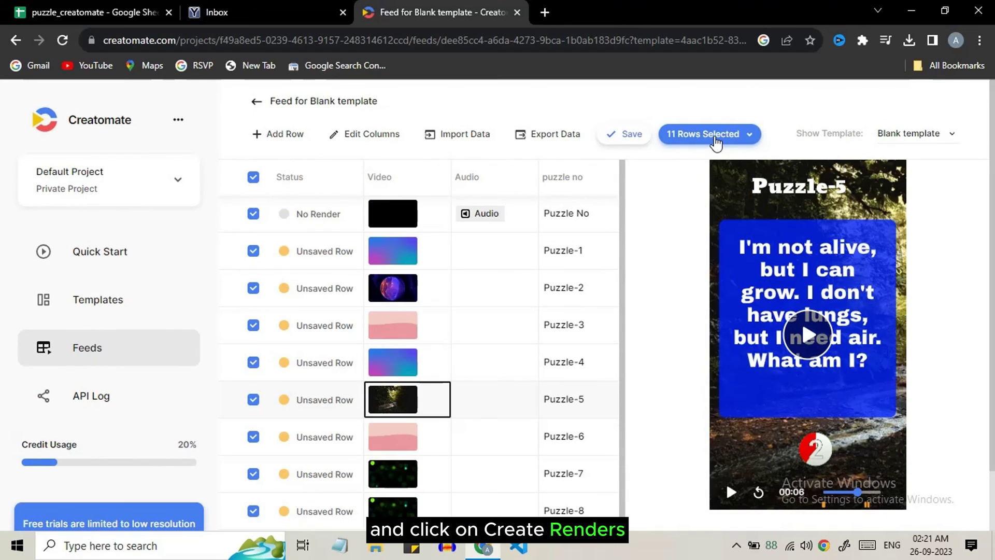
click(716, 135)
click(725, 165)
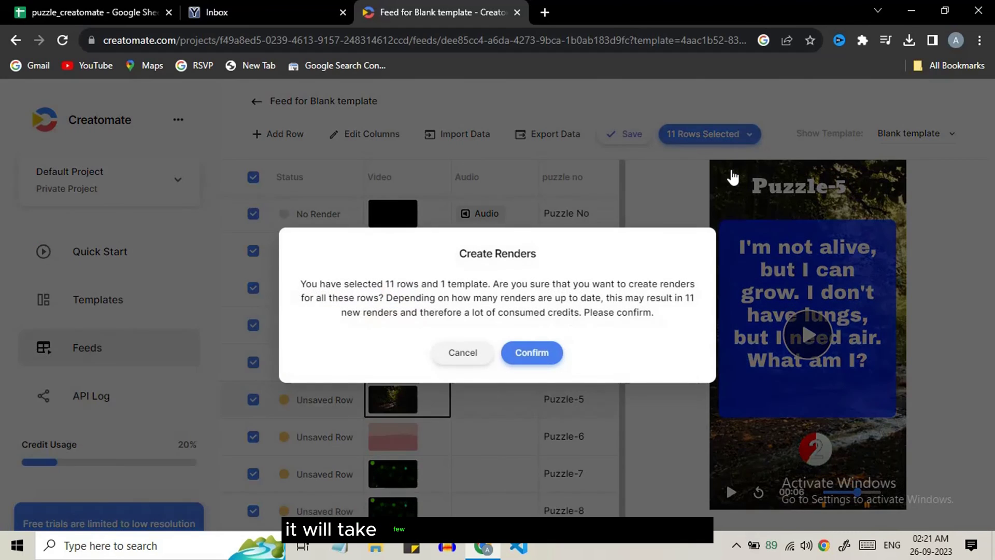
click(531, 353)
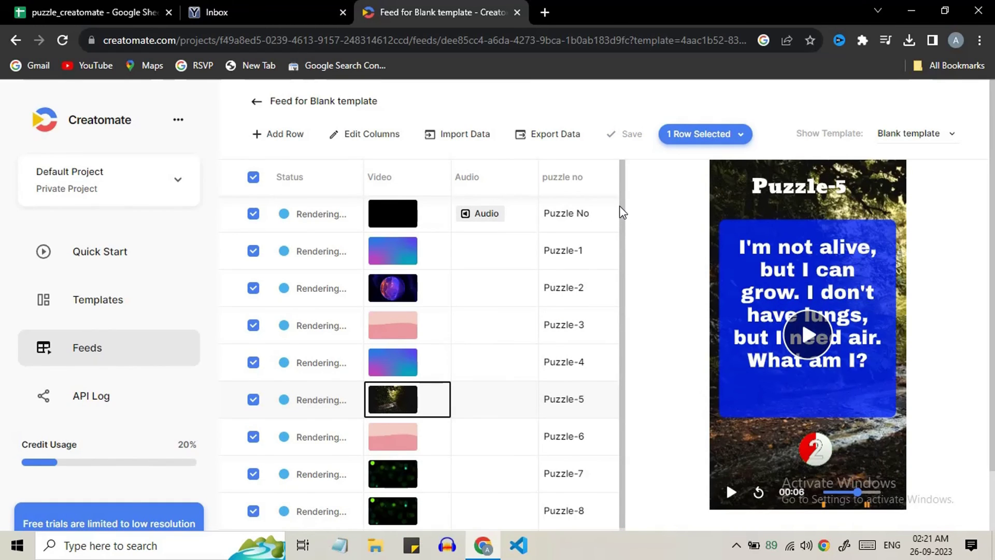
click(715, 134)
click(721, 192)
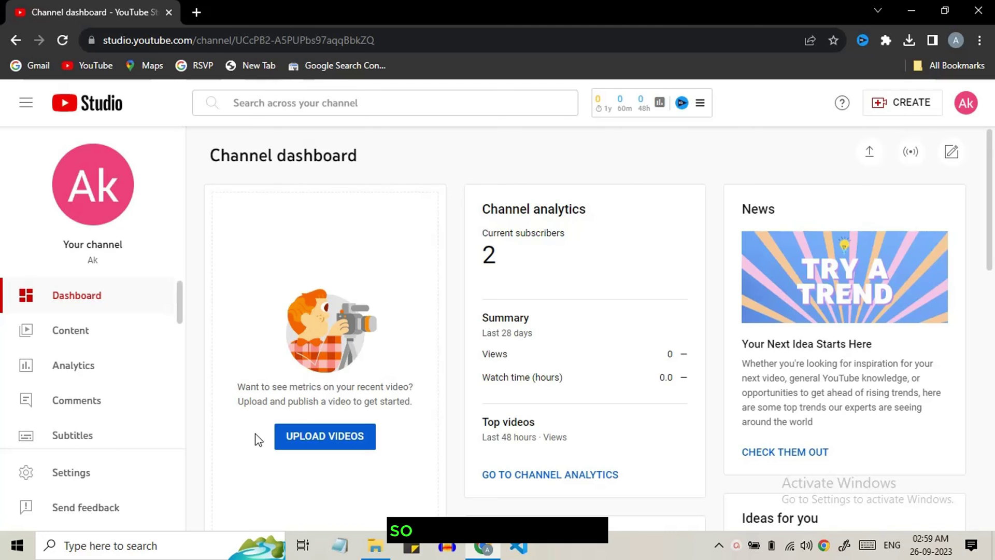
Step: Switch to YouTube Studio and open the basic info of the channel's upload defaults
click(103, 474)
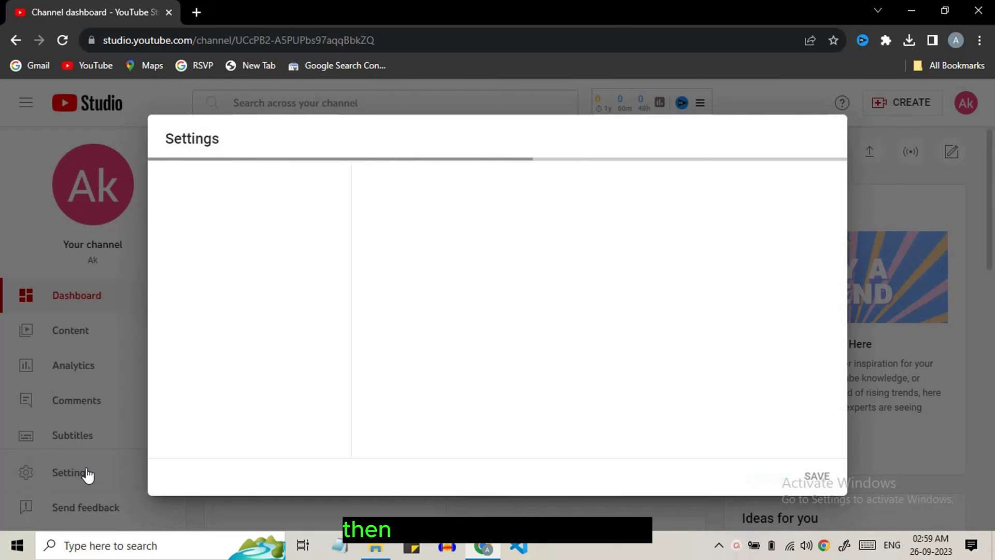
click(225, 256)
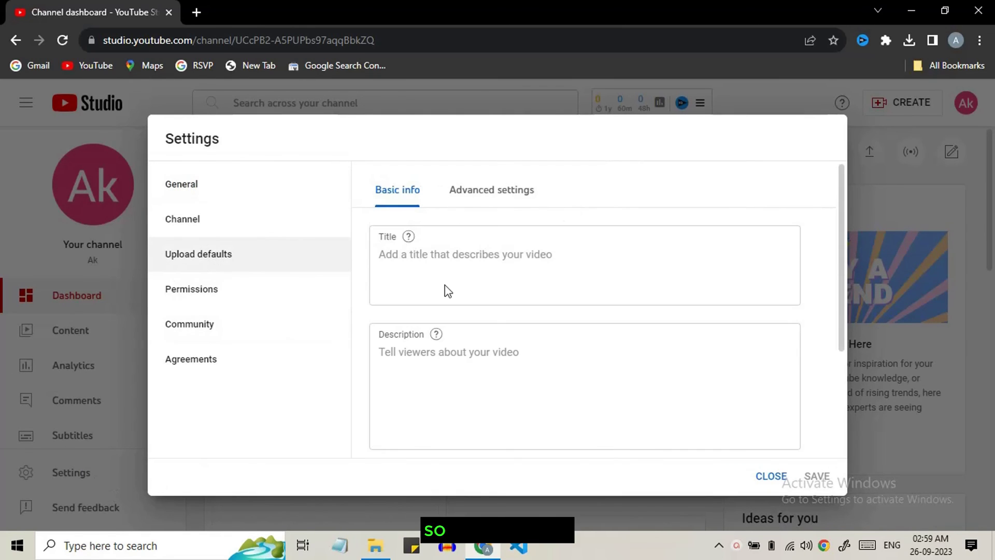
Step: Search Google for "bard" in a new tab and open the Bard chat
click(199, 11)
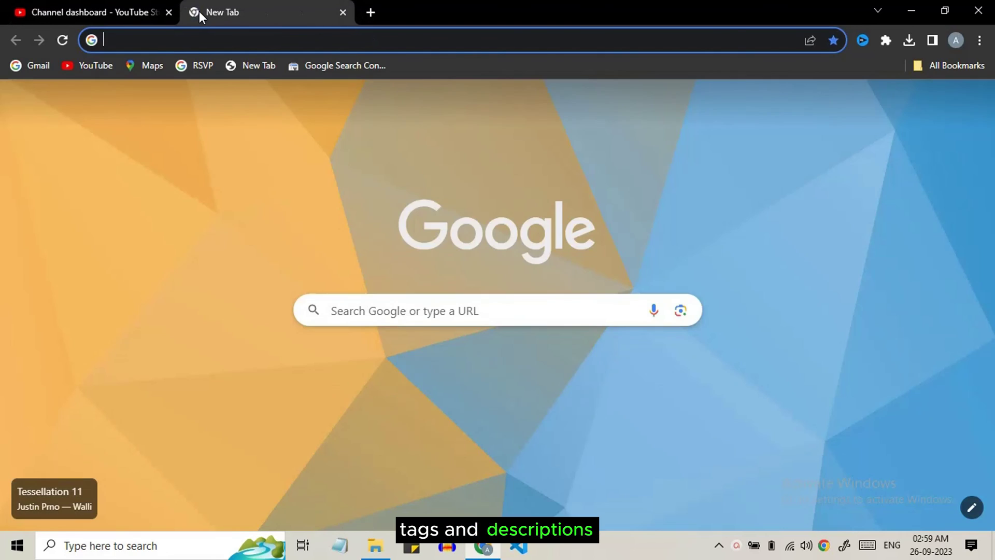
text(bard)
key(Return)
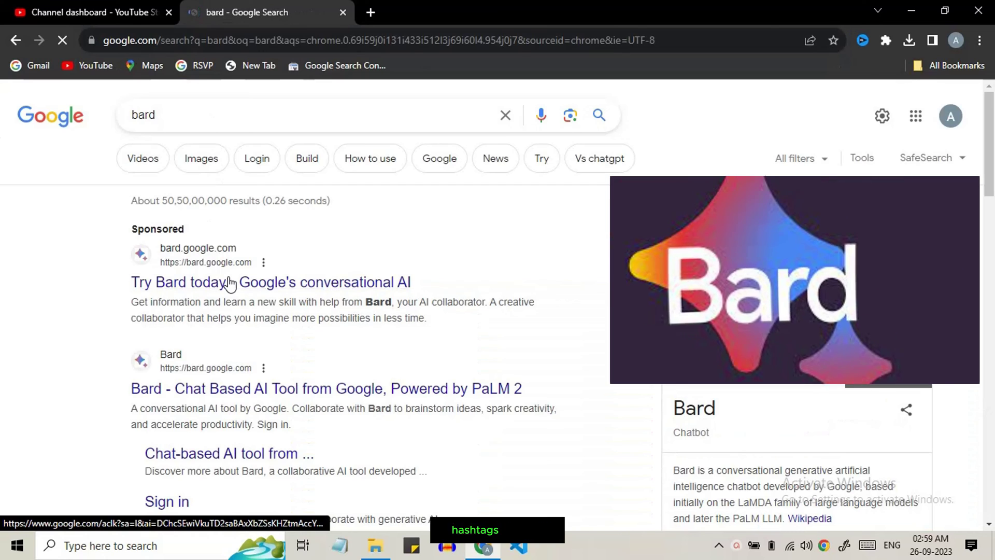
click(230, 284)
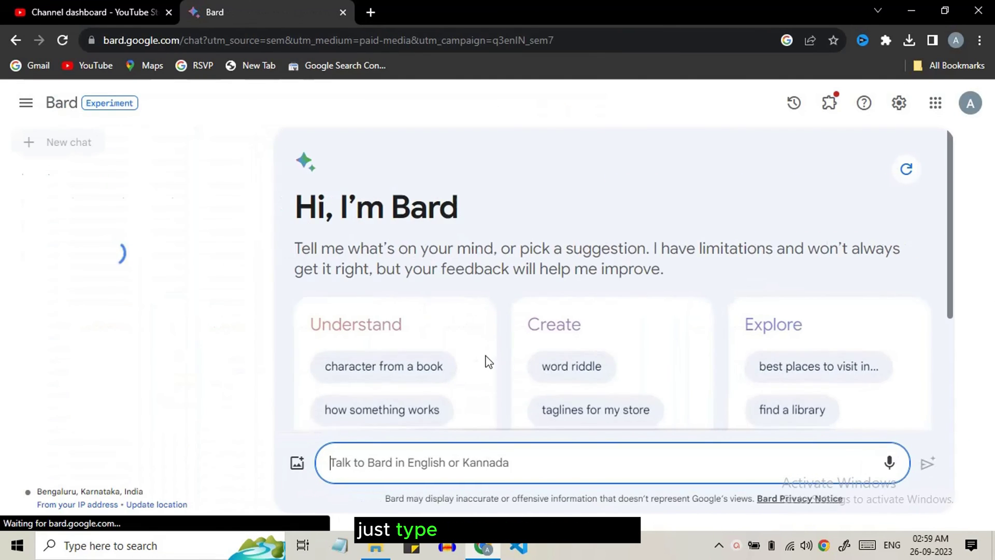
Step: Have Bard write a title, description, hashtags and comma-separated tags for Shorts about puzzles, quiz and guesstimates, and paste them into the YouTube upload defaults
text(write youtube shorts video title,description,hashtag and comma seperated tags for shorts about puzzles,quiz,guesstimates)
key(Return)
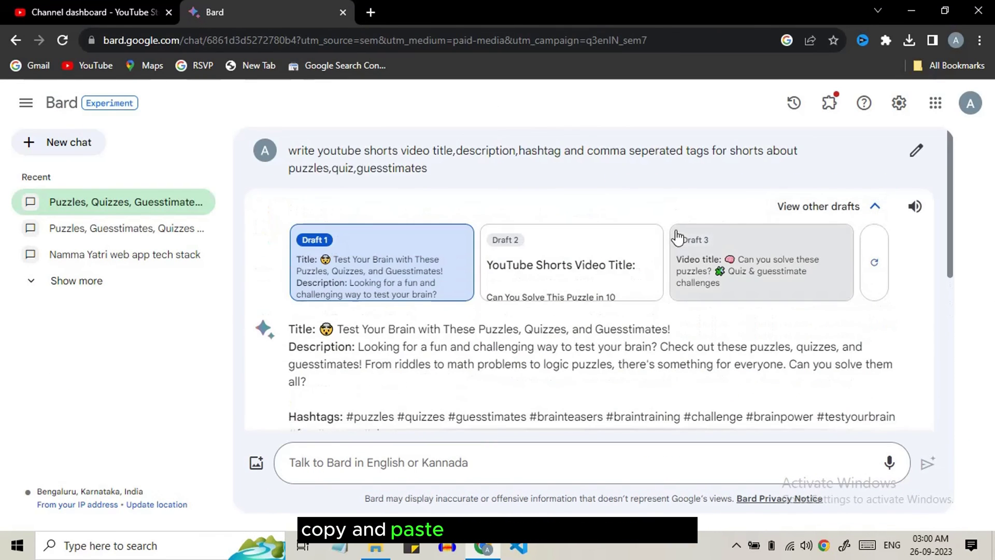
right_click(418, 259)
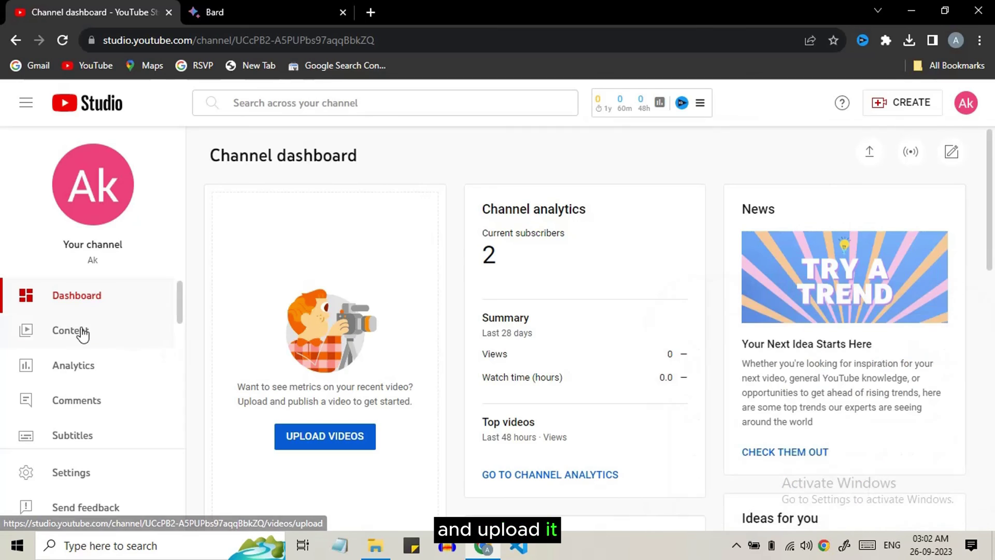
Step: Open the uploaded puzzle video's draft from the channel content, review its details and append "-puzzle-10" to the title
click(82, 330)
click(348, 403)
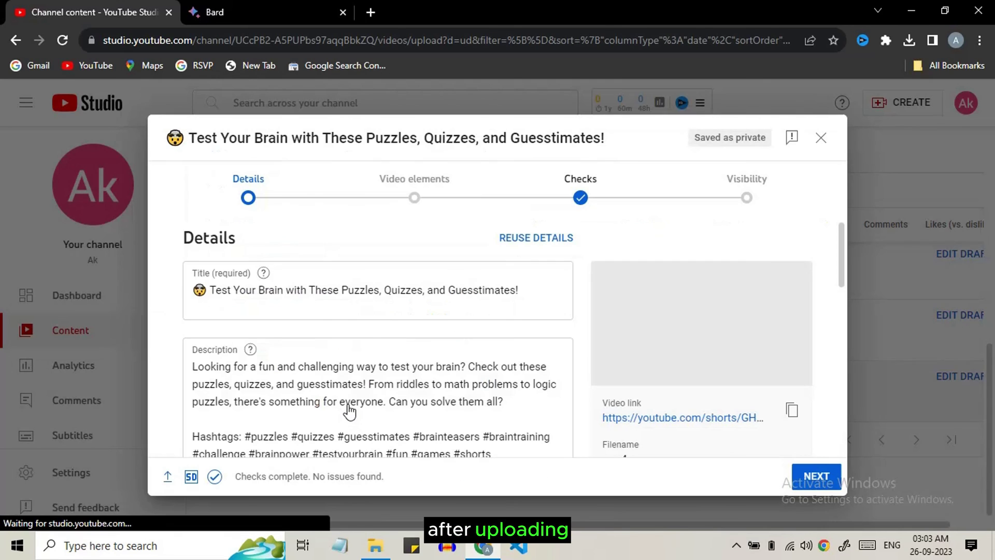
scroll(383, 358, down, 10)
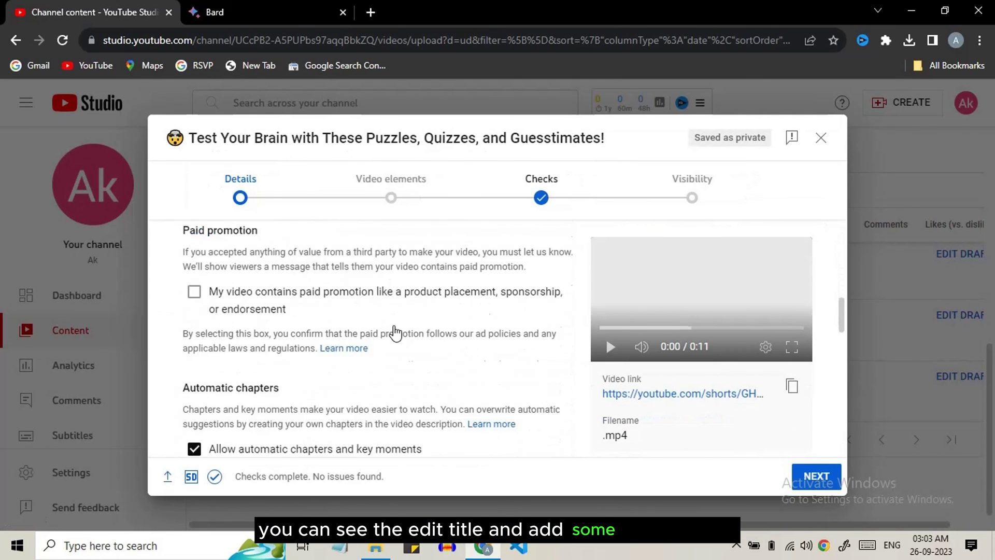
scroll(393, 334, down, 4)
scroll(393, 334, up, 5)
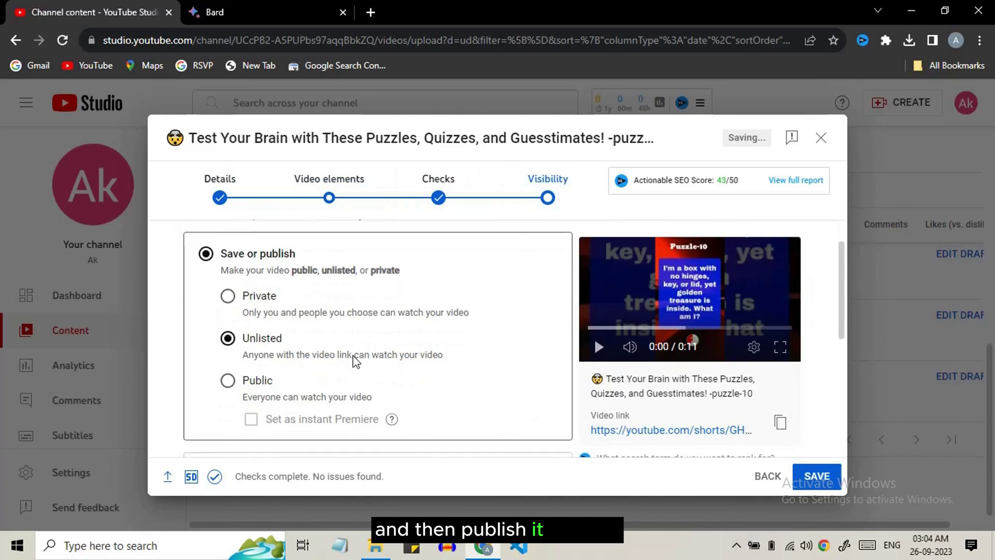
Step: Play the puzzle-10 video's preview and save the video with Unlisted visibility
scroll(355, 357, down, 1)
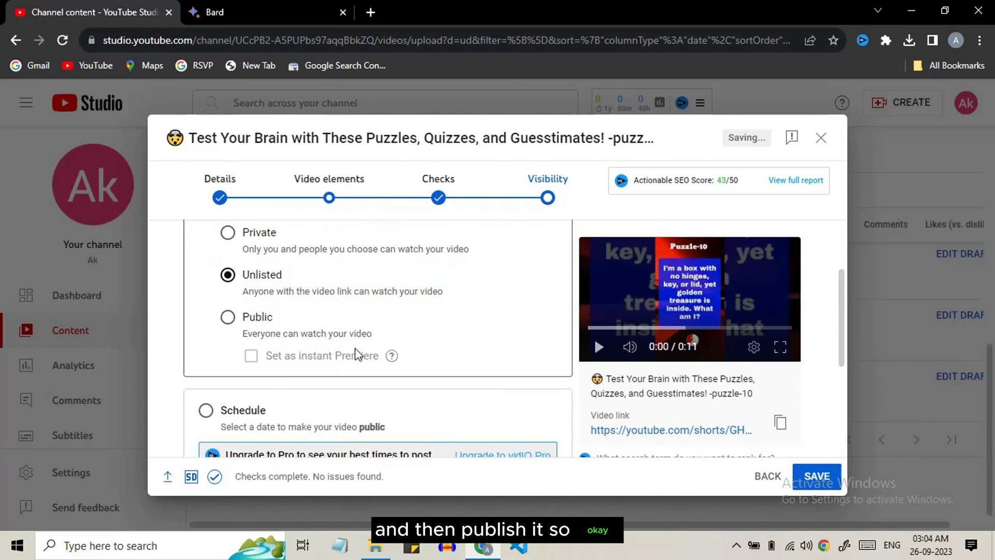
click(598, 346)
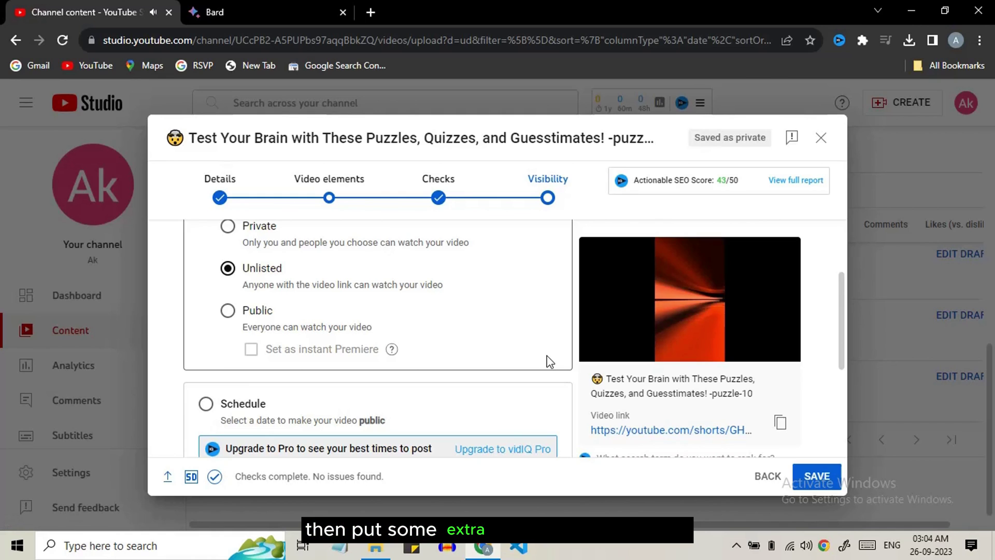
scroll(538, 394, down, 4)
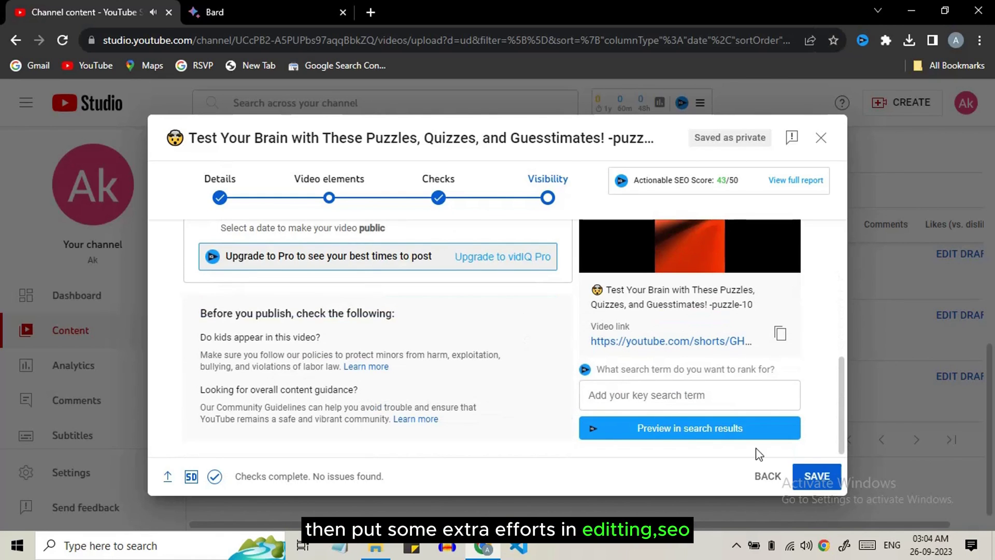
click(817, 476)
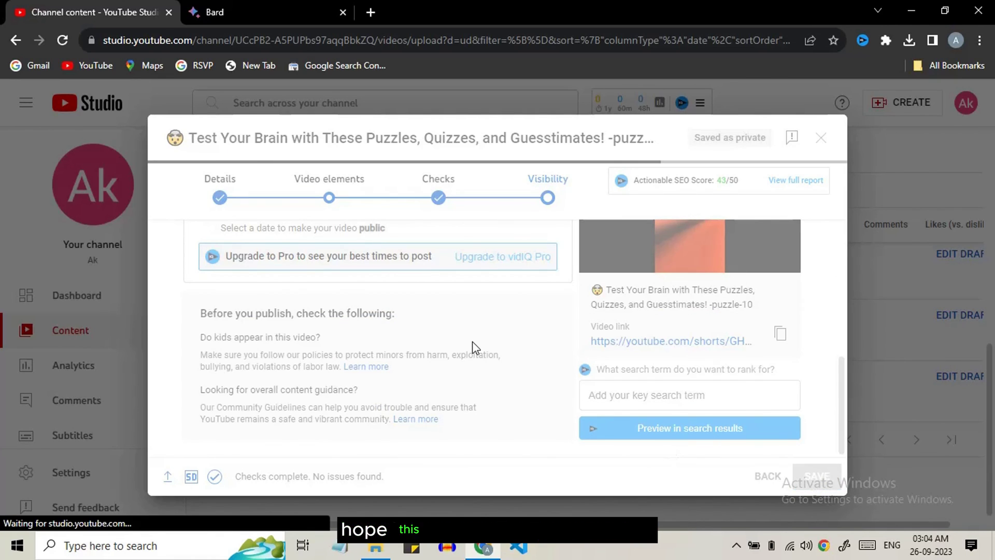